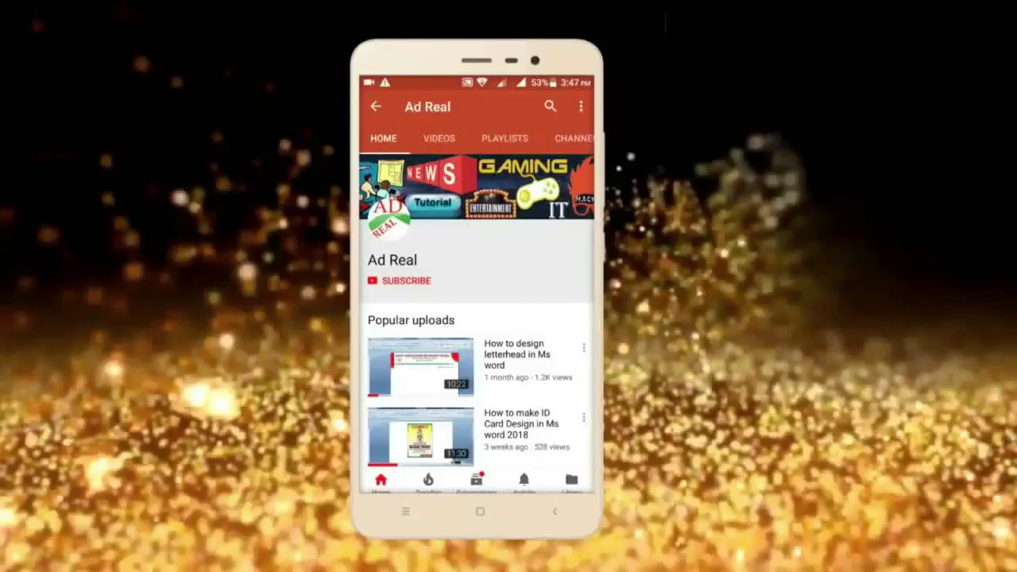
# Step: Subscribe to Ad Real, turn on its bell notifications, and commit the repositioned face
pyautogui.click(409, 280)
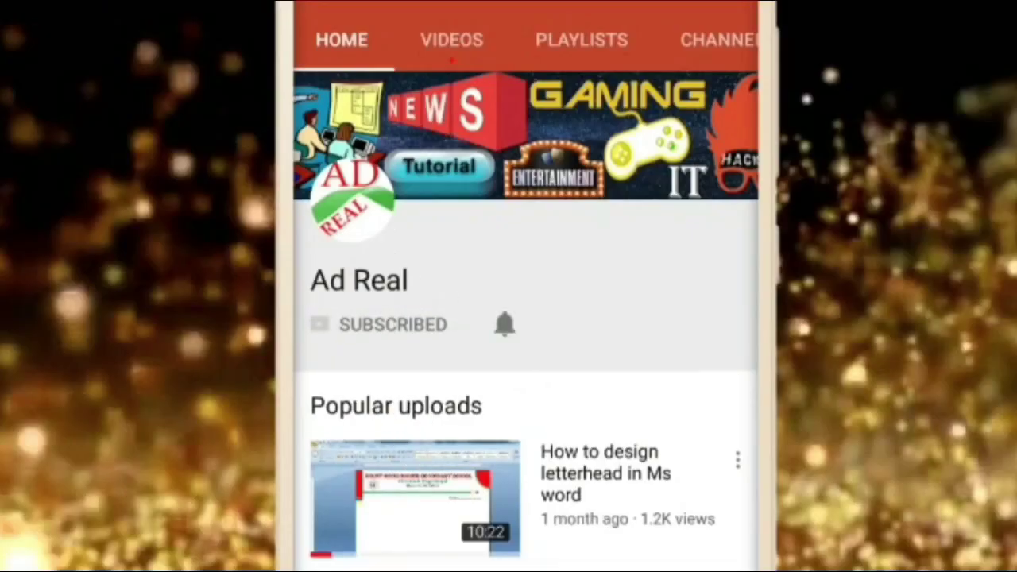
pyautogui.click(505, 322)
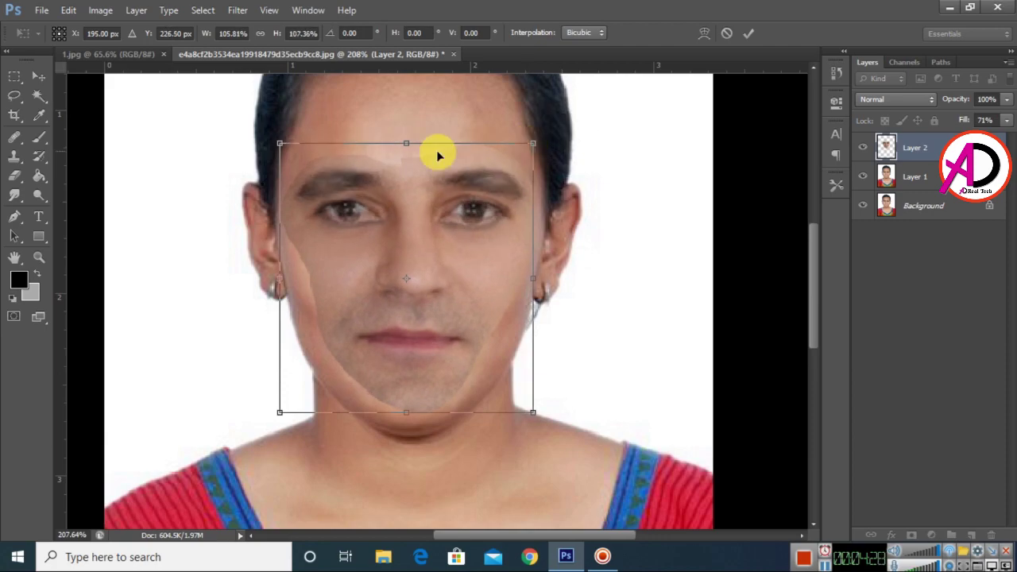
pyautogui.press('Return')
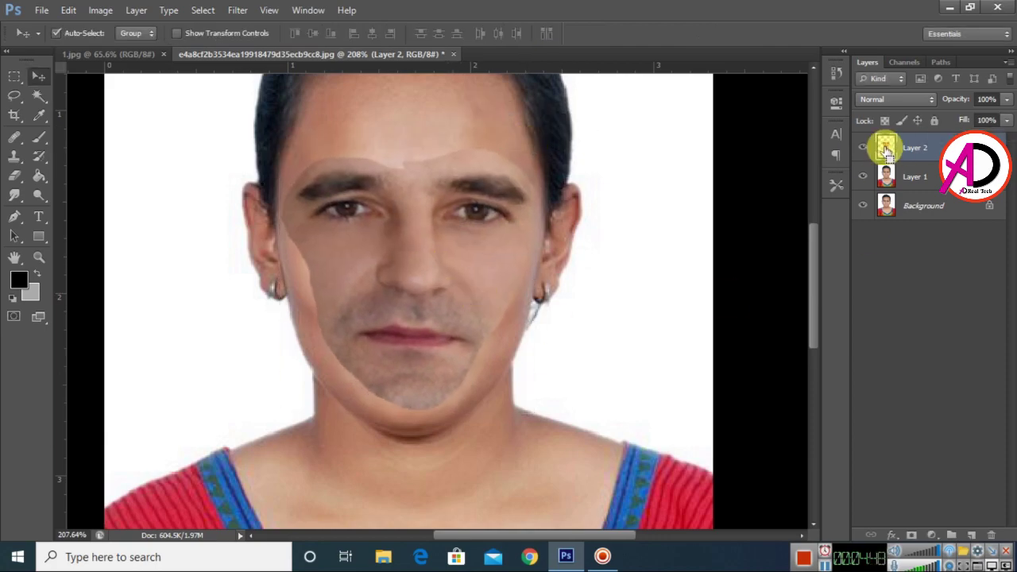
# Step: Reopen the woman's portrait e4a8cf2b…jpg by dragging it from the desktop into Photoshop
pyautogui.click(202, 10)
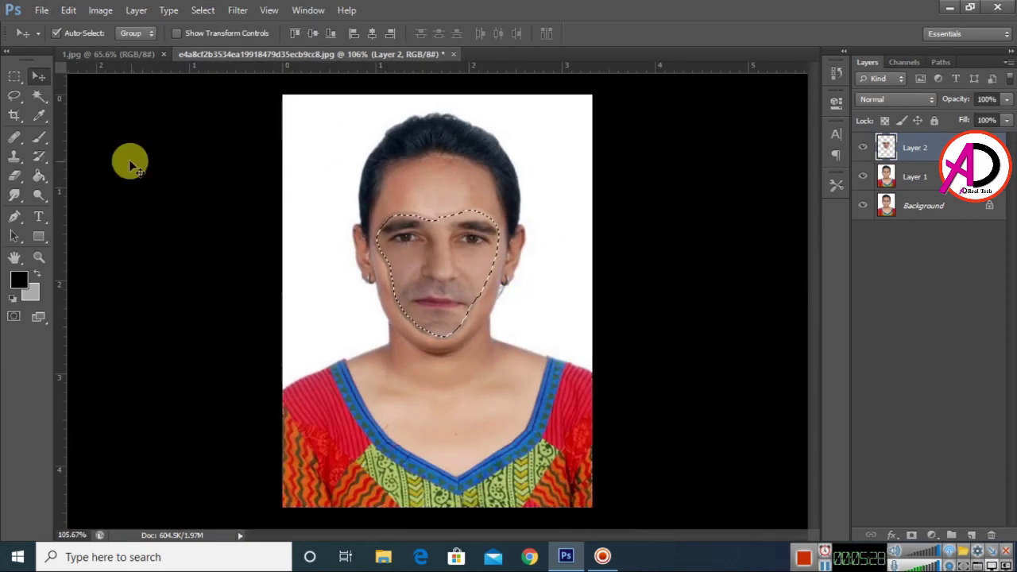
pyautogui.click(881, 208)
pyautogui.click(913, 177)
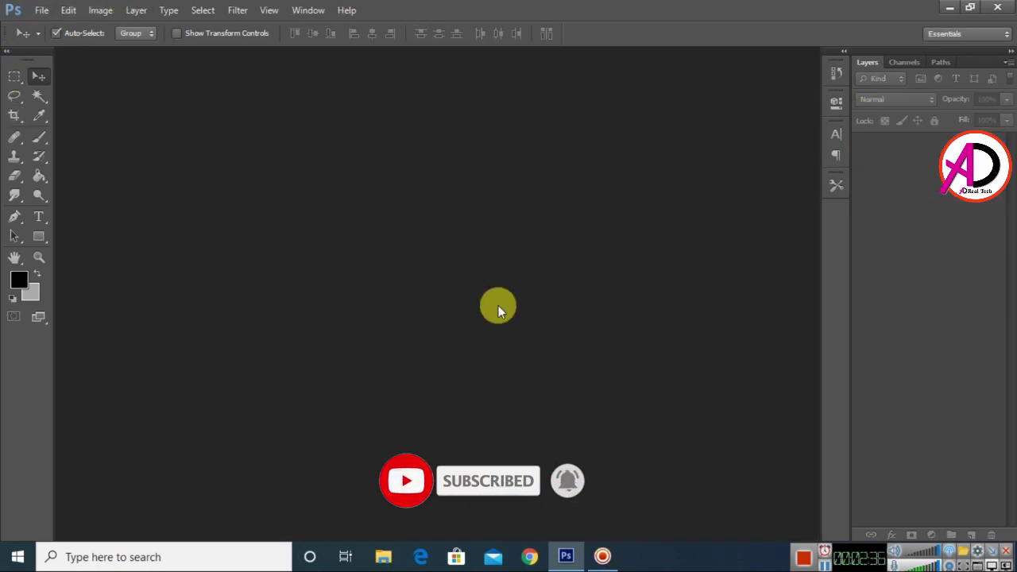
pyautogui.click(949, 7)
pyautogui.click(195, 23)
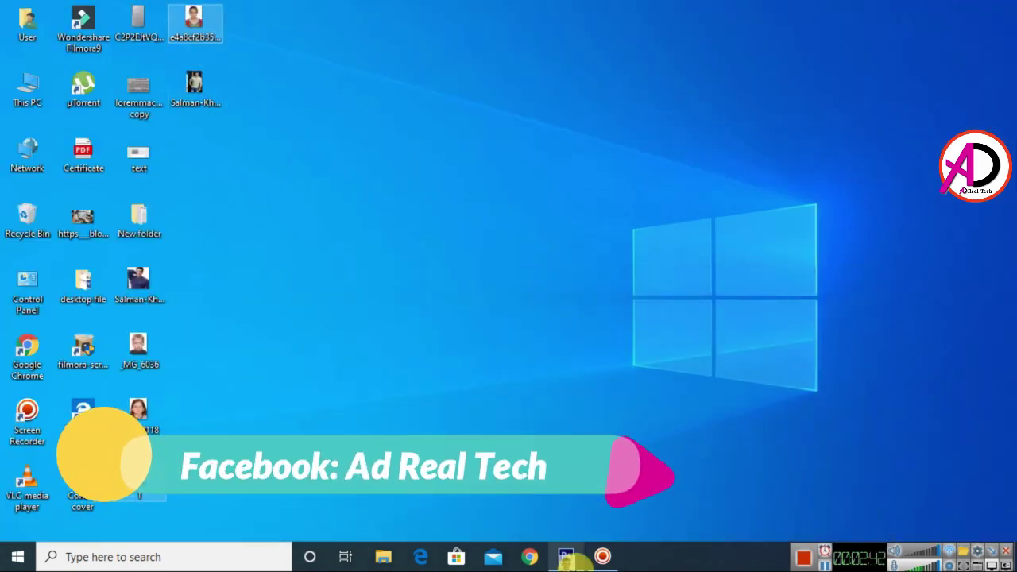
pyautogui.click(572, 558)
pyautogui.moveTo(576, 560); pyautogui.dragTo(486, 225)
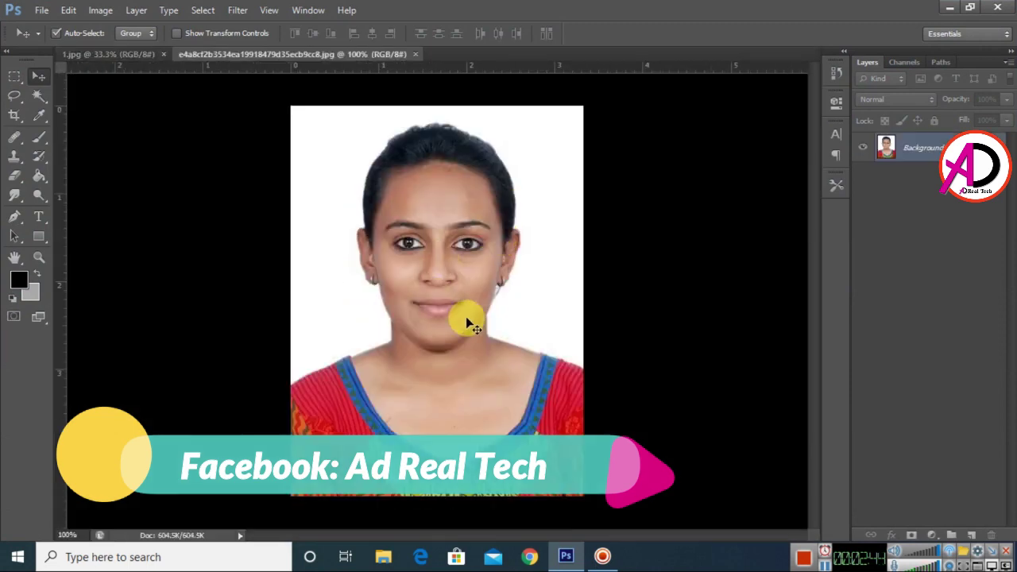
# Step: Switch to 1.jpg and back to the woman's portrait, zooming to inspect each
pyautogui.scroll(2, 422, 280)
pyautogui.hotkey('ctrl', 'Tab')
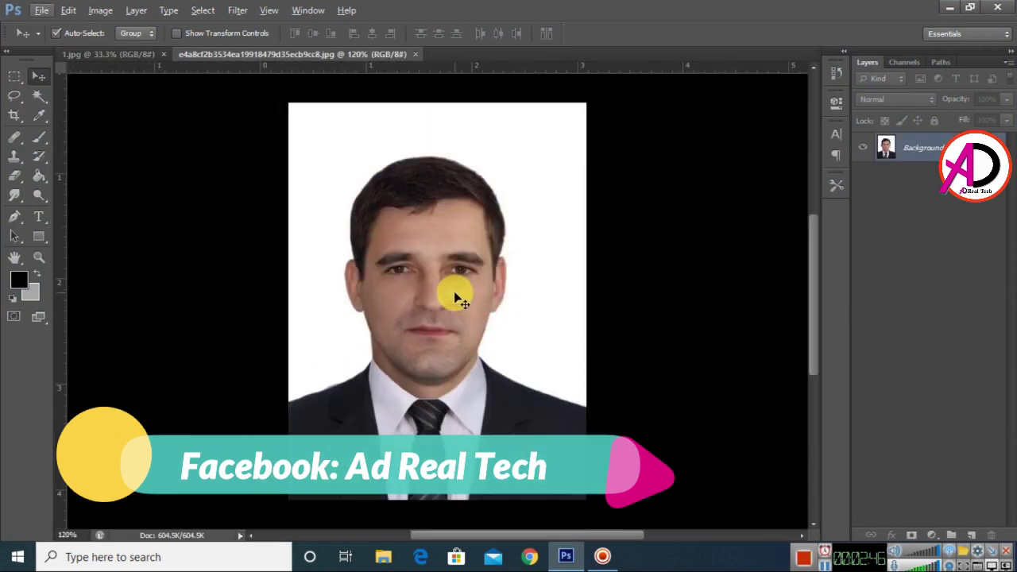
pyautogui.scroll(1, 483, 262)
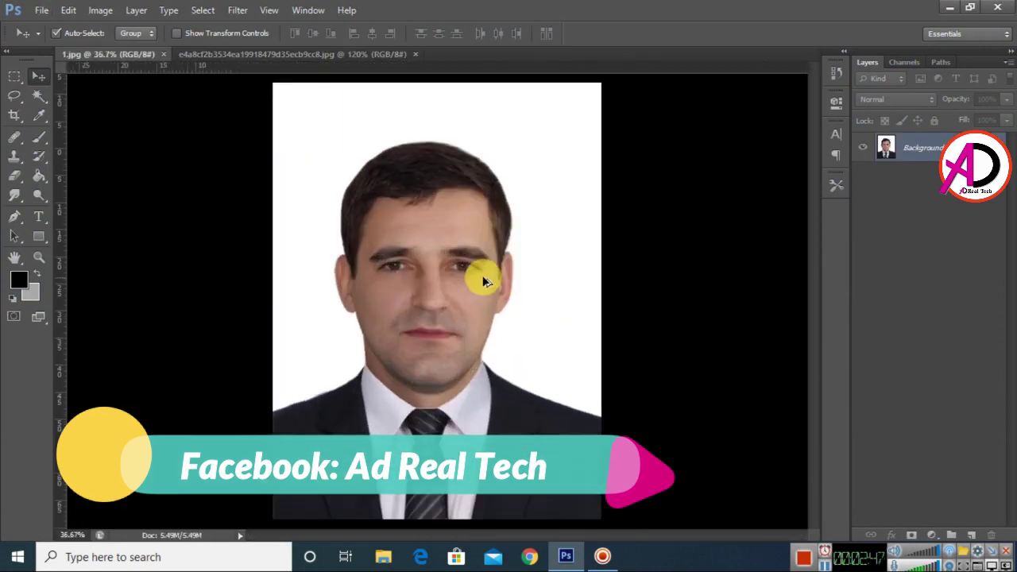
pyautogui.click(322, 52)
pyautogui.scroll(-3, 481, 324)
pyautogui.scroll(2, 409, 278)
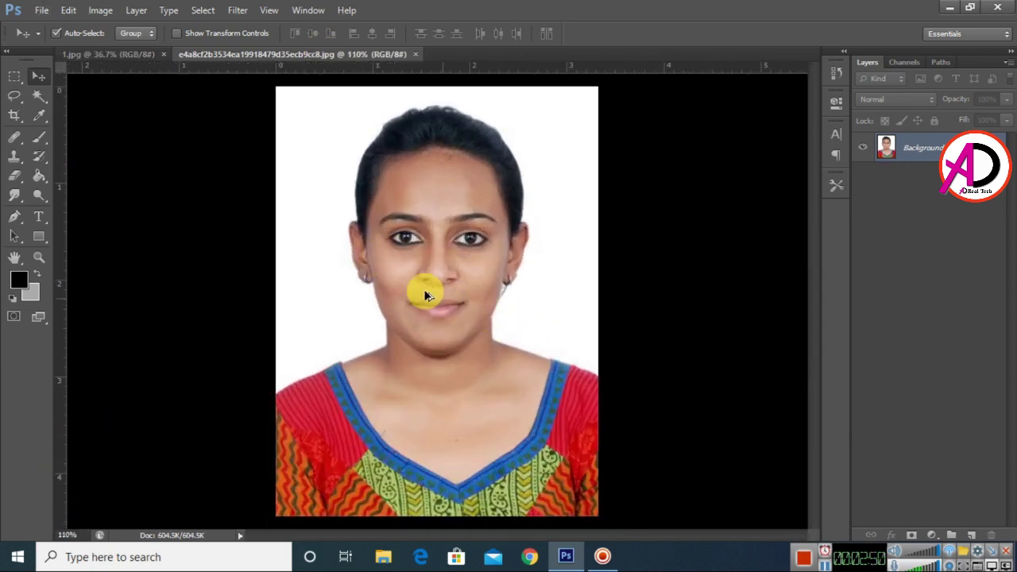
pyautogui.scroll(-2, 504, 315)
pyautogui.scroll(1, 500, 313)
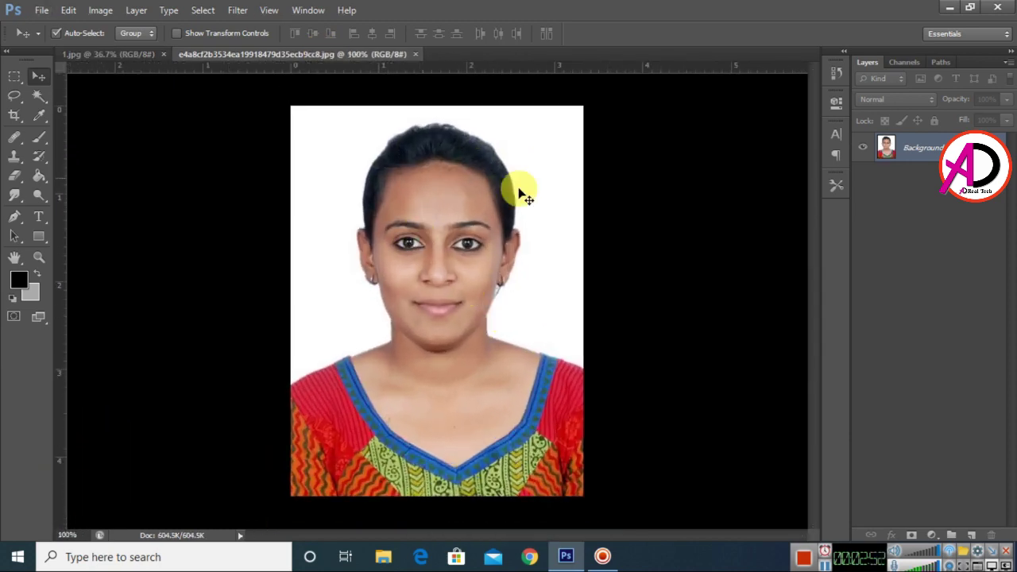
# Step: Duplicate the woman's Background as Layer 1 with Ctrl+J, then bring up 1.jpg
pyautogui.hotkey('ctrl', 'j')
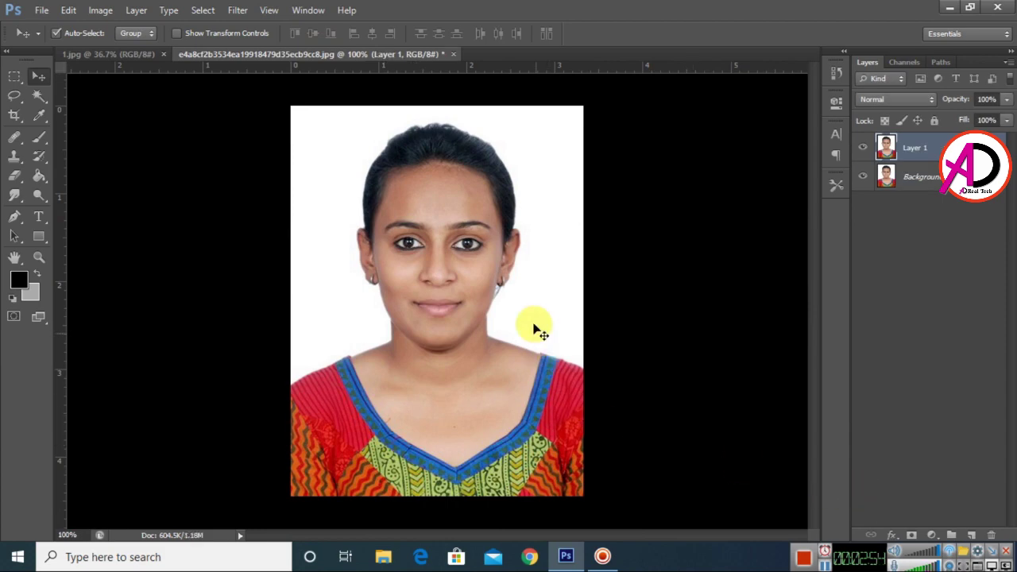
pyautogui.scroll(-2, 546, 304)
pyautogui.scroll(3, 528, 311)
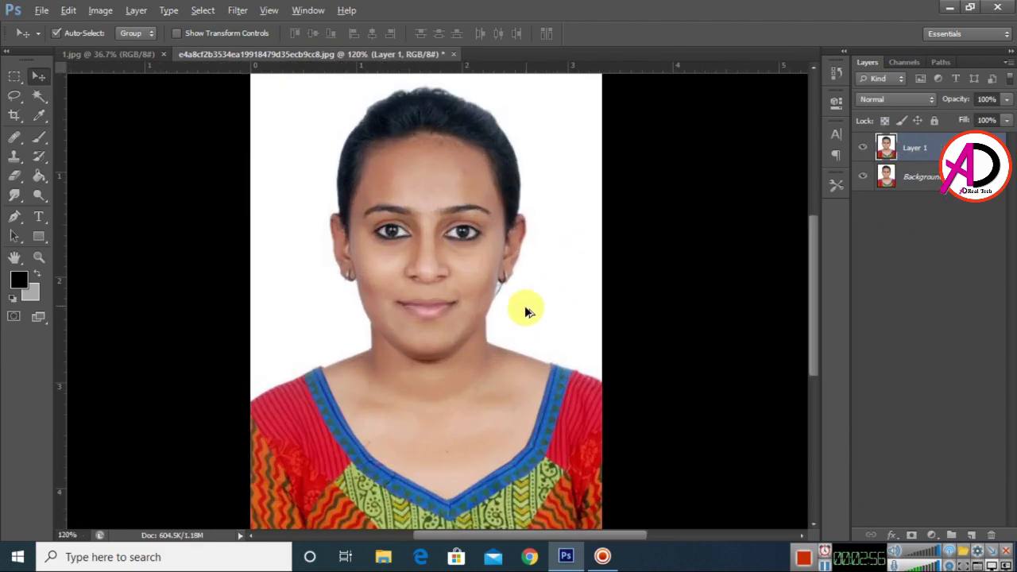
pyautogui.moveTo(545, 312); pyautogui.dragTo(513, 314)
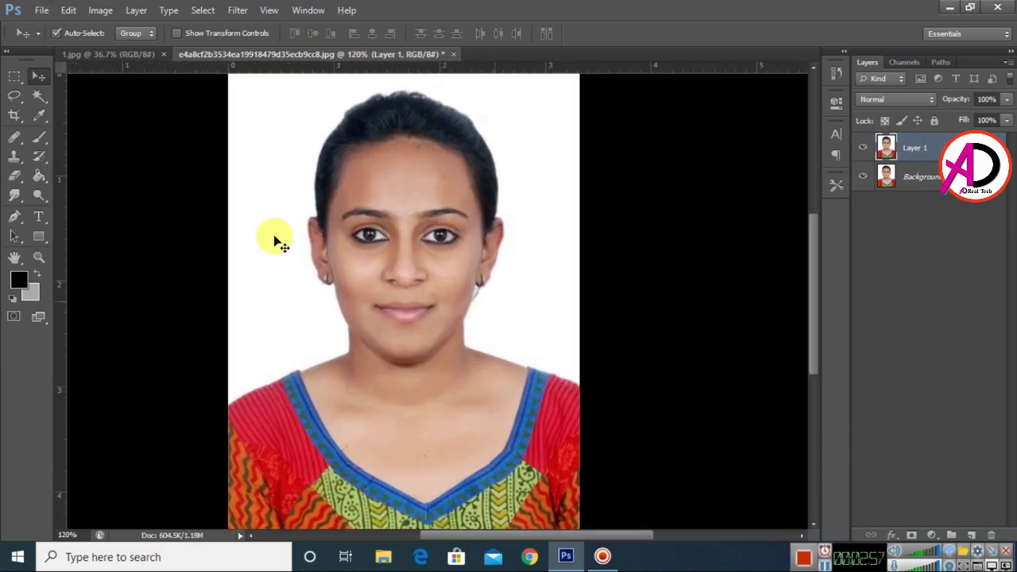
pyautogui.click(136, 57)
pyautogui.scroll(-1, 451, 296)
pyautogui.scroll(1, 461, 322)
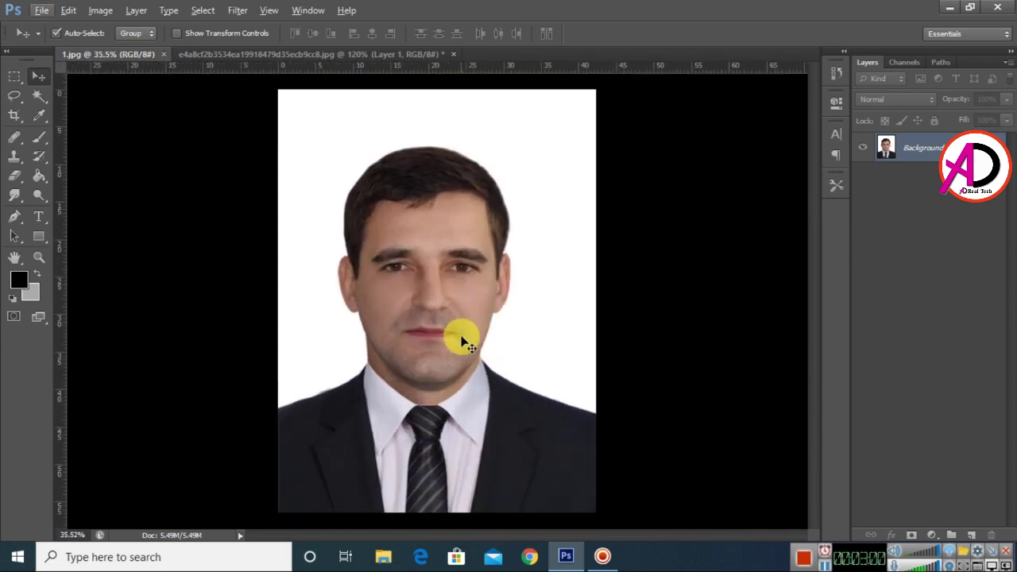
pyautogui.scroll(1, 465, 344)
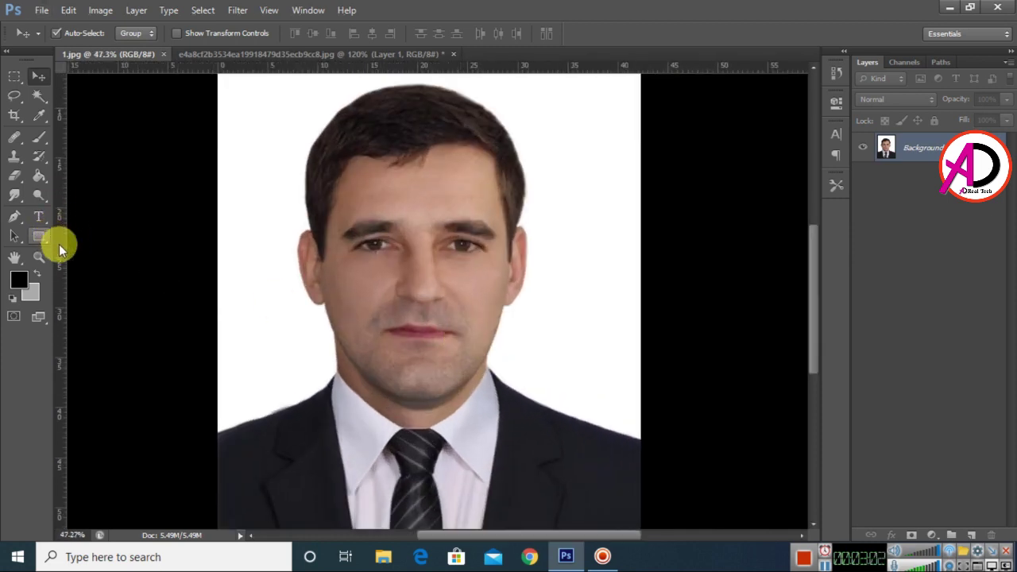
# Step: Choose the plain Lasso Tool from the selection flyout and zoom onto the man's face
pyautogui.click(15, 96)
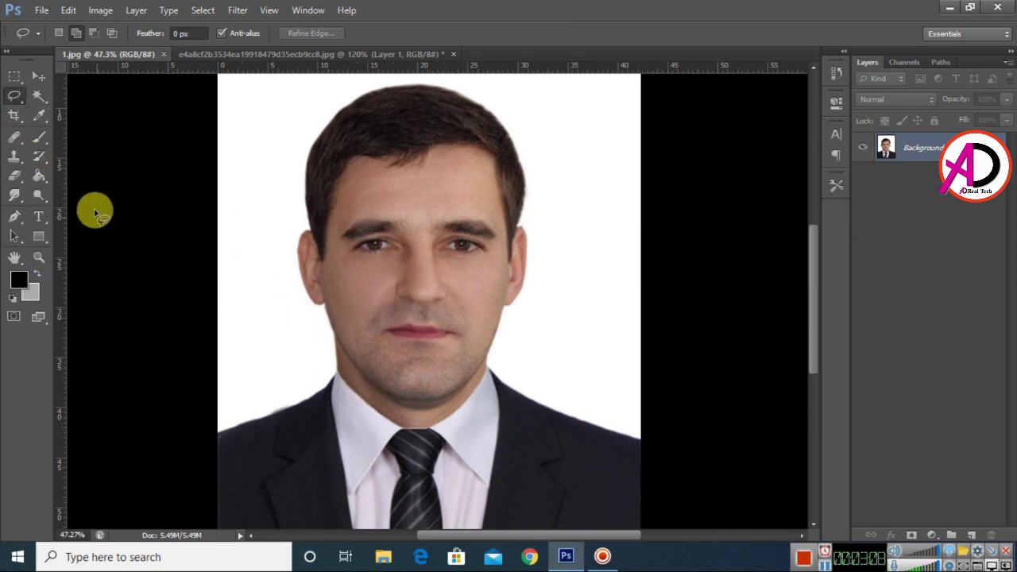
pyautogui.rightClick(15, 104)
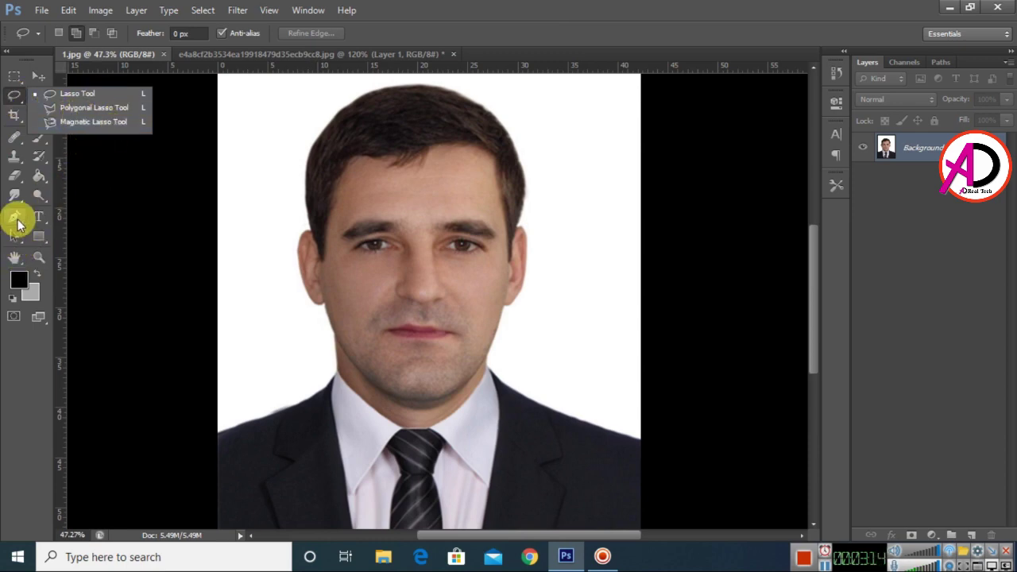
pyautogui.click(86, 93)
pyautogui.scroll(1, 432, 313)
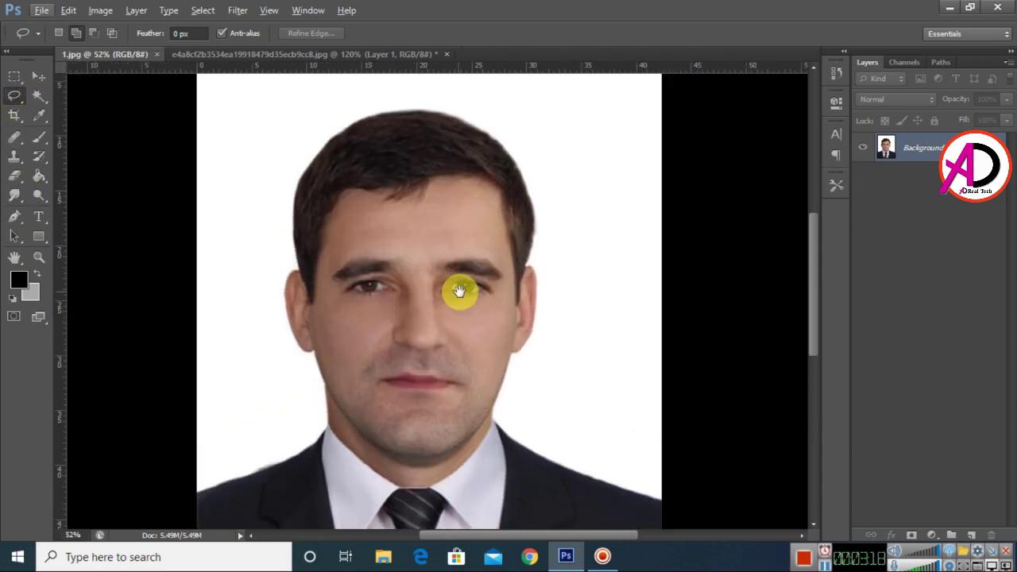
pyautogui.scroll(2, 457, 302)
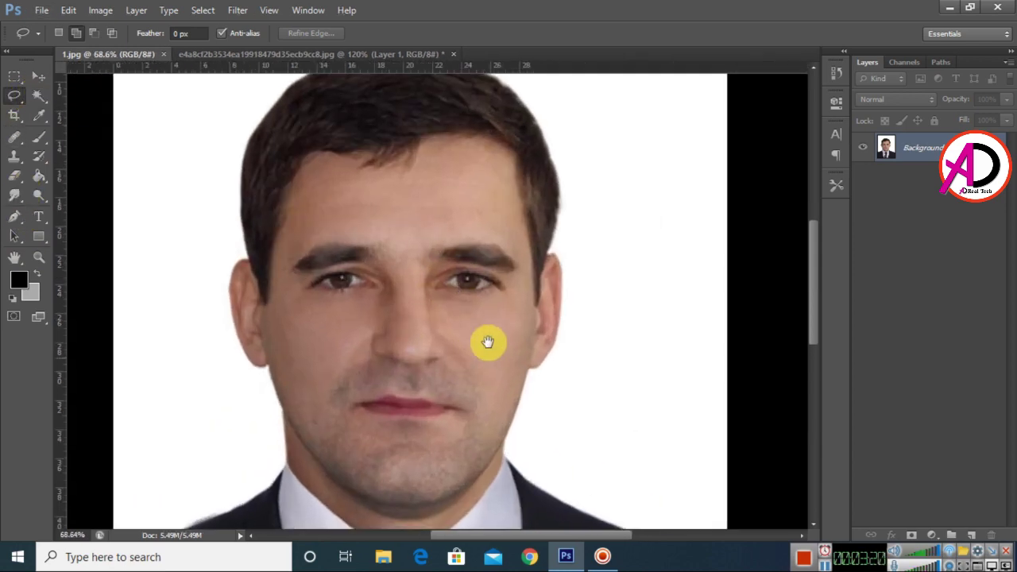
pyautogui.moveTo(488, 342); pyautogui.dragTo(492, 324)
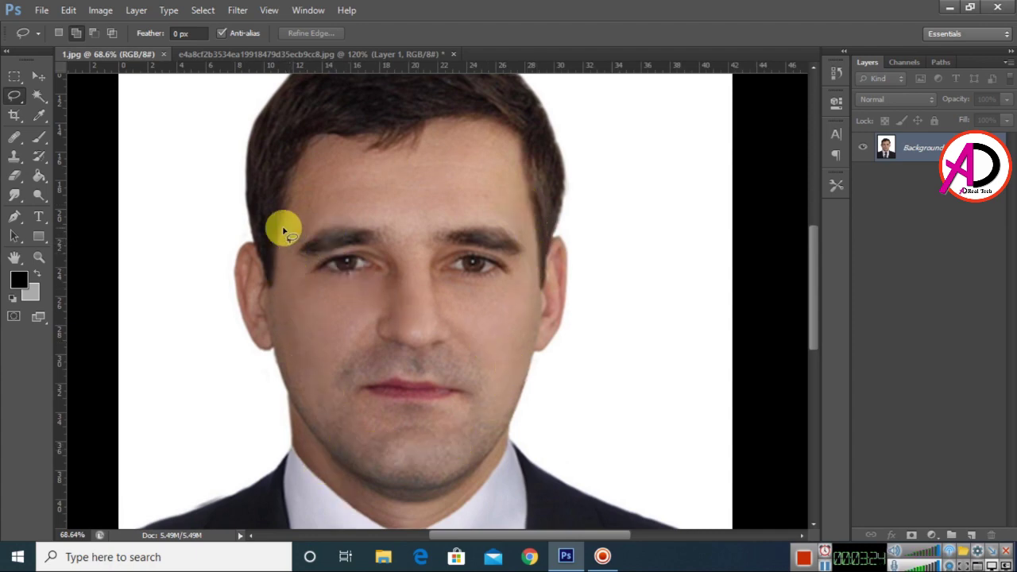
# Step: Trace a lasso around the man's face from above the brows down to the chin
pyautogui.moveTo(403, 226); pyautogui.dragTo(369, 216)
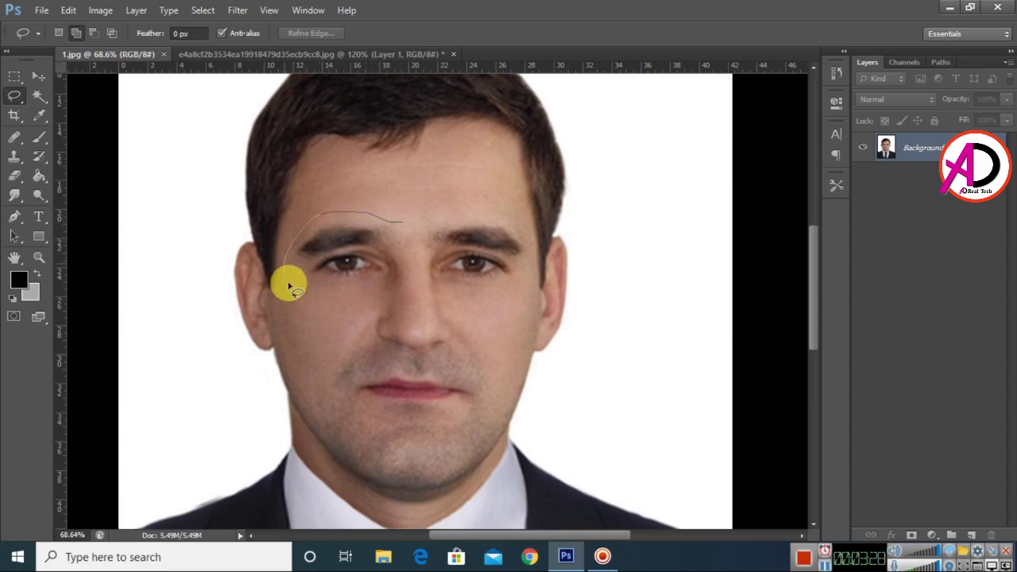
pyautogui.moveTo(318, 360)
pyautogui.mouseDown()
pyautogui.moveTo(329, 397)
pyautogui.moveTo(361, 435)
pyautogui.mouseUp()
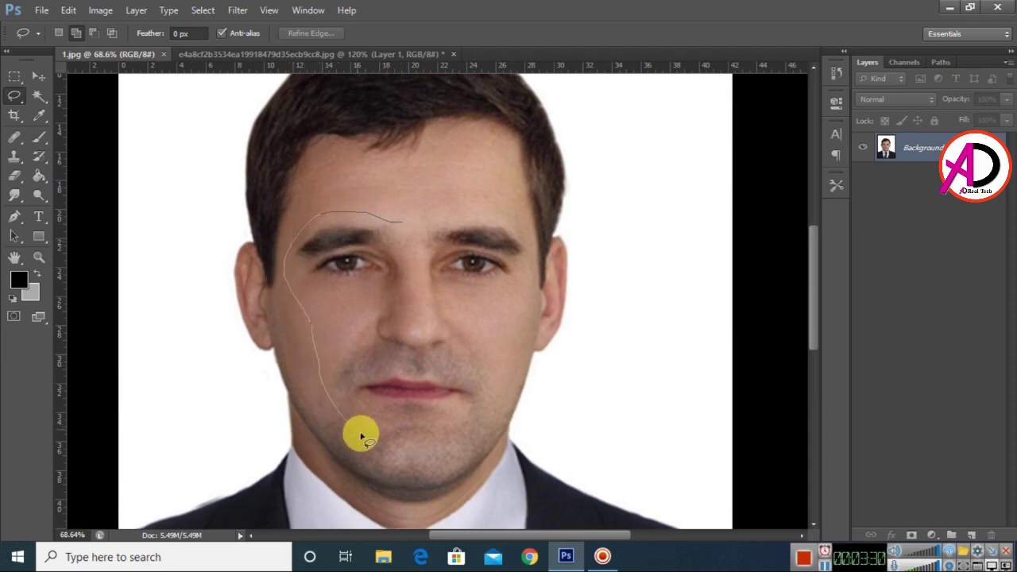
pyautogui.moveTo(421, 466)
pyautogui.mouseDown()
pyautogui.moveTo(464, 430)
pyautogui.moveTo(530, 294)
pyautogui.mouseUp()
pyautogui.moveTo(532, 256)
pyautogui.mouseDown()
pyautogui.moveTo(493, 208)
pyautogui.moveTo(400, 225)
pyautogui.mouseUp()
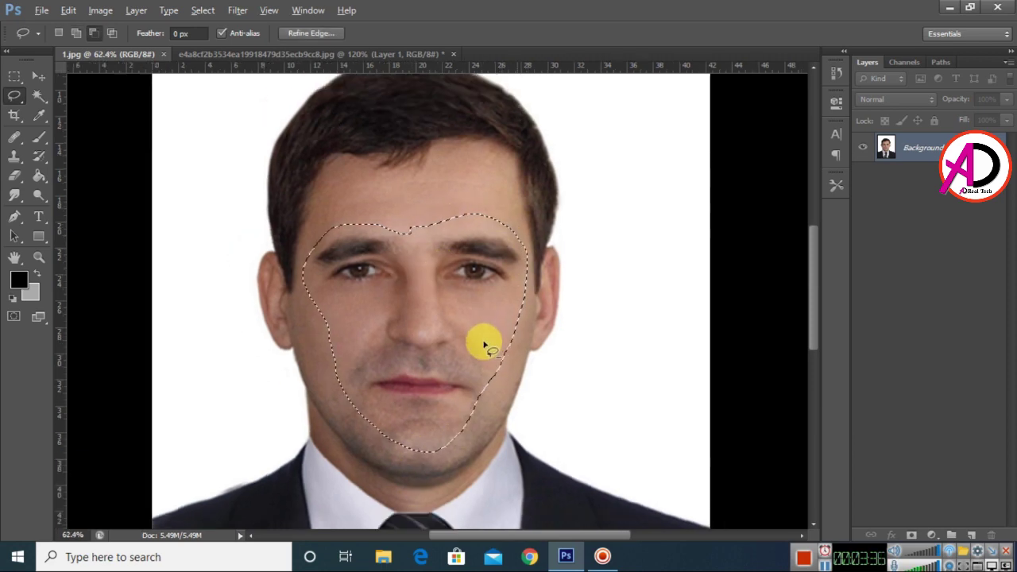
pyautogui.scroll(-1, 481, 341)
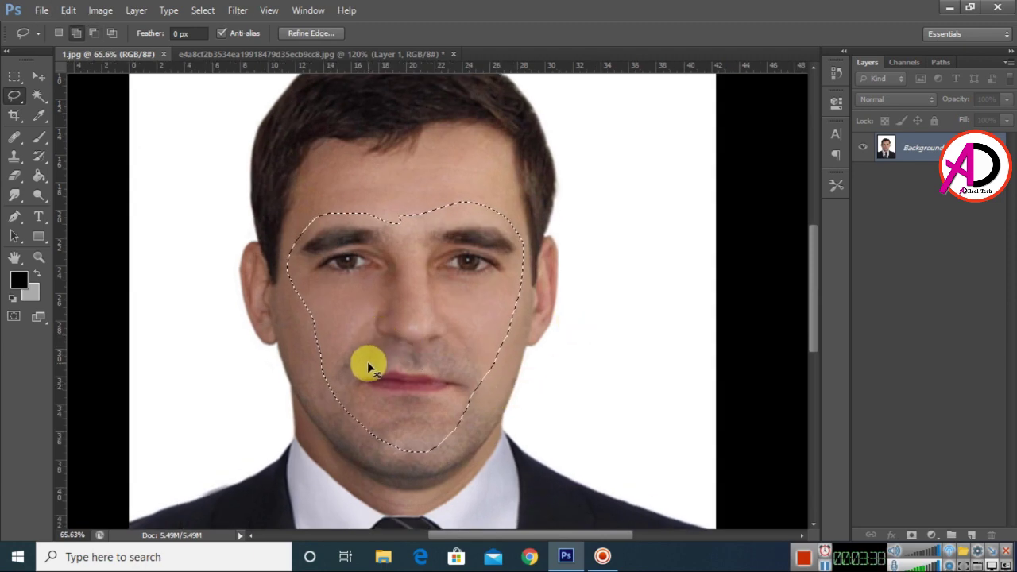
# Step: Paste the man's face into the woman's portrait as Layer 2 and move it over her face
pyautogui.hotkey('ctrl', 'Tab')
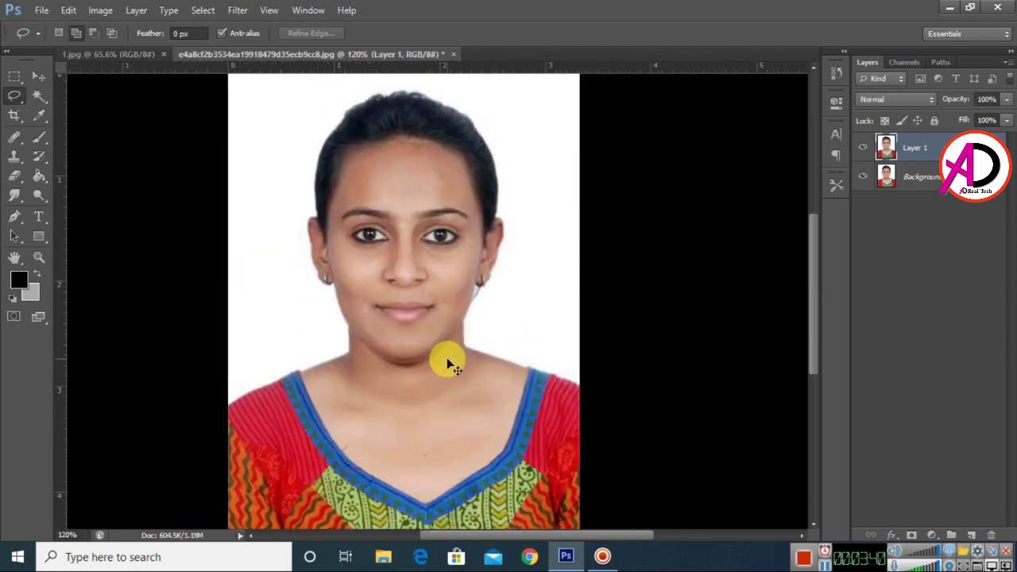
pyautogui.hotkey('ctrl', 'v')
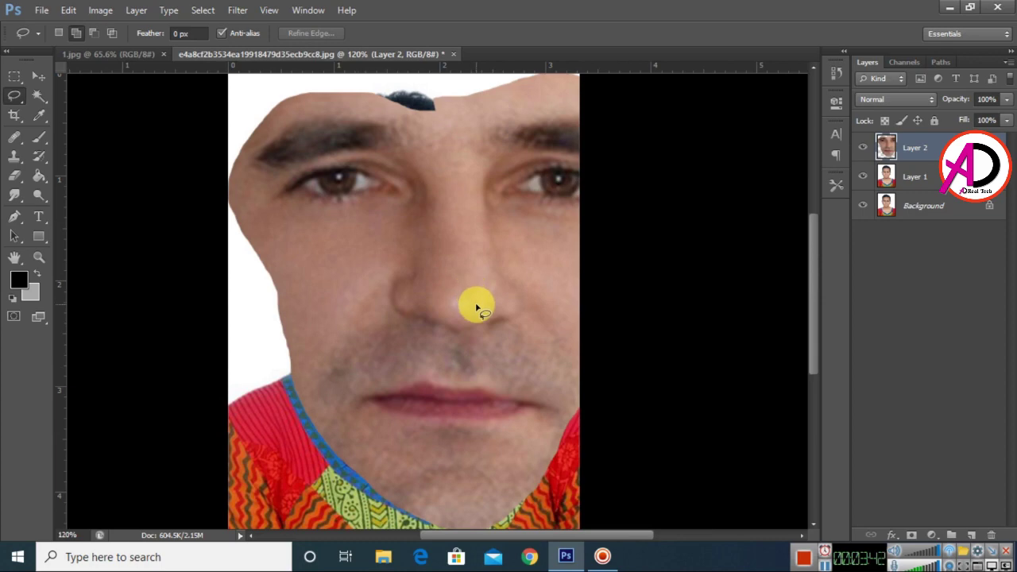
pyautogui.press('v')
pyautogui.moveTo(517, 281)
pyautogui.mouseDown()
pyautogui.moveTo(419, 311)
pyautogui.moveTo(475, 332)
pyautogui.mouseUp()
pyautogui.scroll(-3, 475, 334)
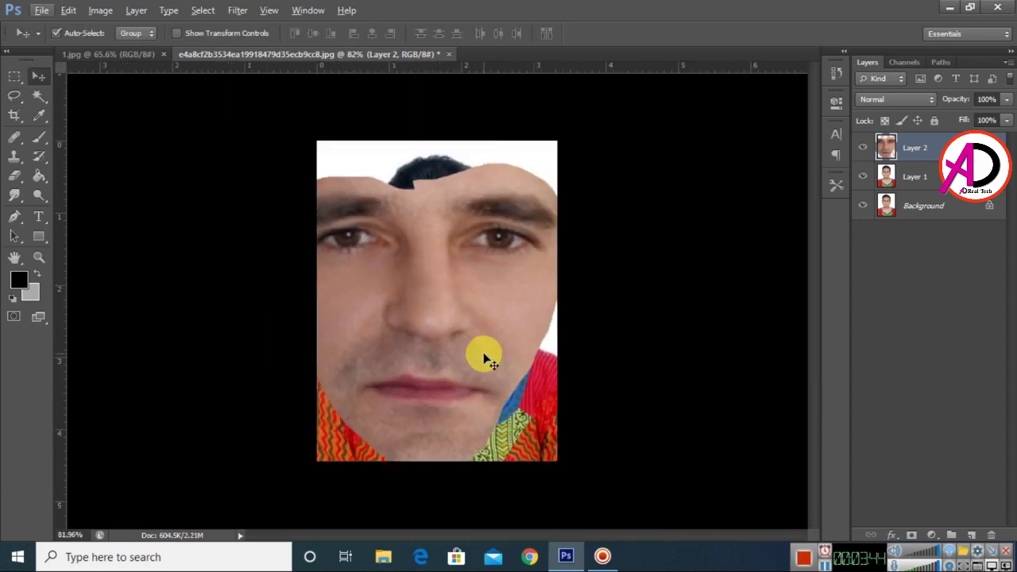
# Step: Scale the pasted face down with Free Transform, place it on her features, and commit
pyautogui.hotkey('ctrl', 't')
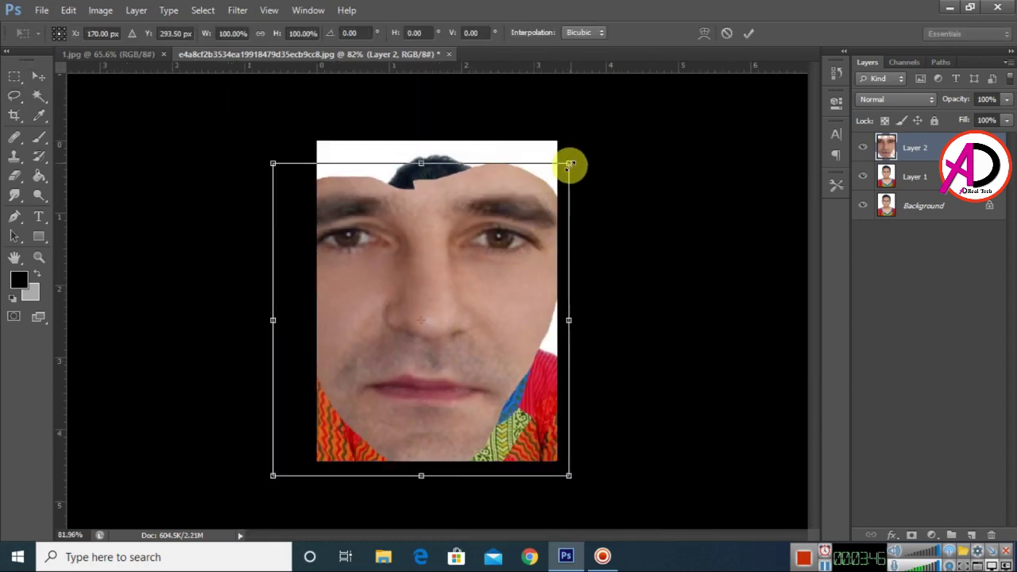
pyautogui.moveTo(571, 165); pyautogui.dragTo(488, 246)
pyautogui.scroll(3, 495, 334)
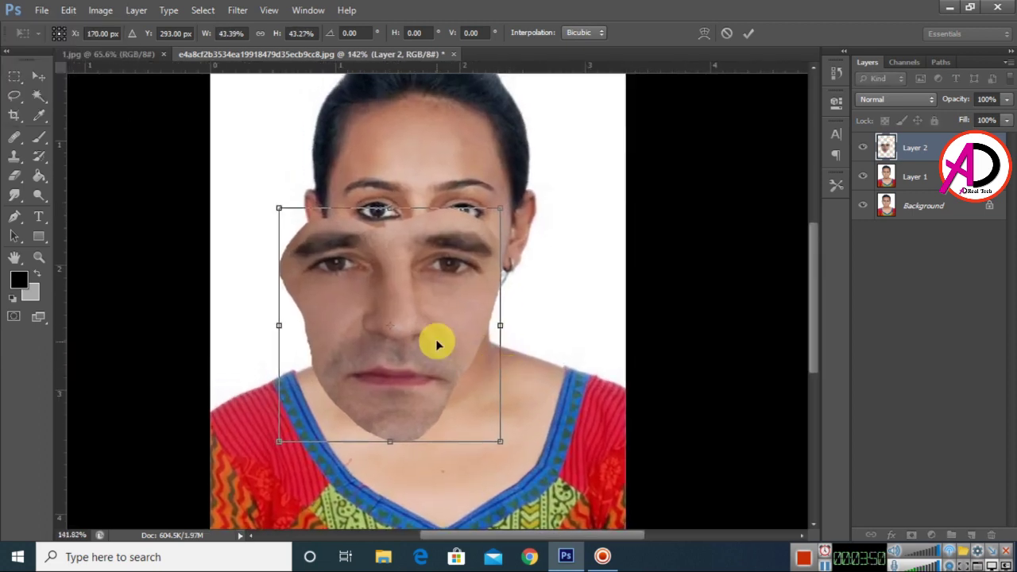
pyautogui.moveTo(437, 344); pyautogui.dragTo(477, 295)
pyautogui.moveTo(540, 159); pyautogui.dragTo(503, 191)
pyautogui.scroll(2, 483, 302)
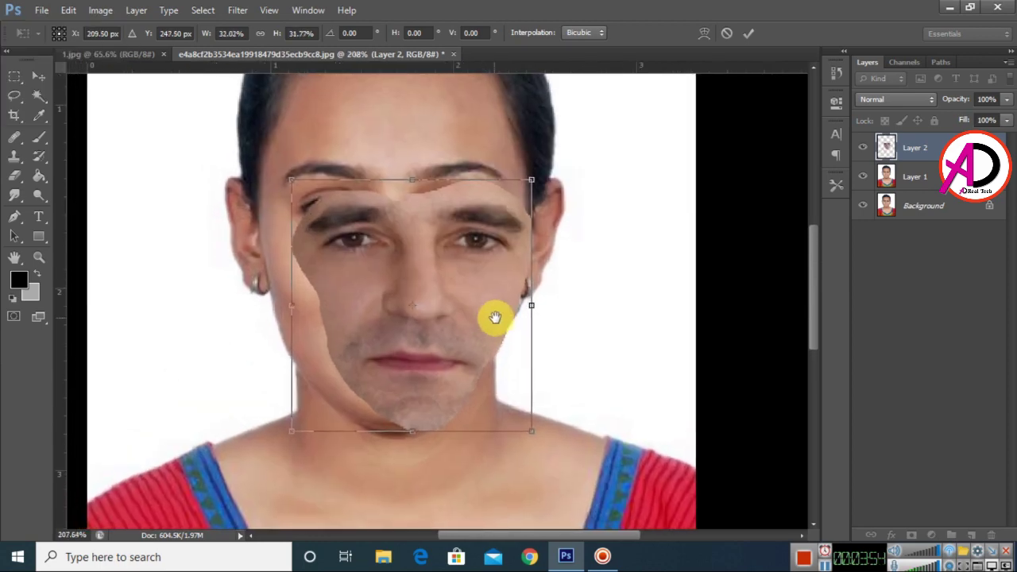
pyautogui.moveTo(494, 318); pyautogui.dragTo(477, 261)
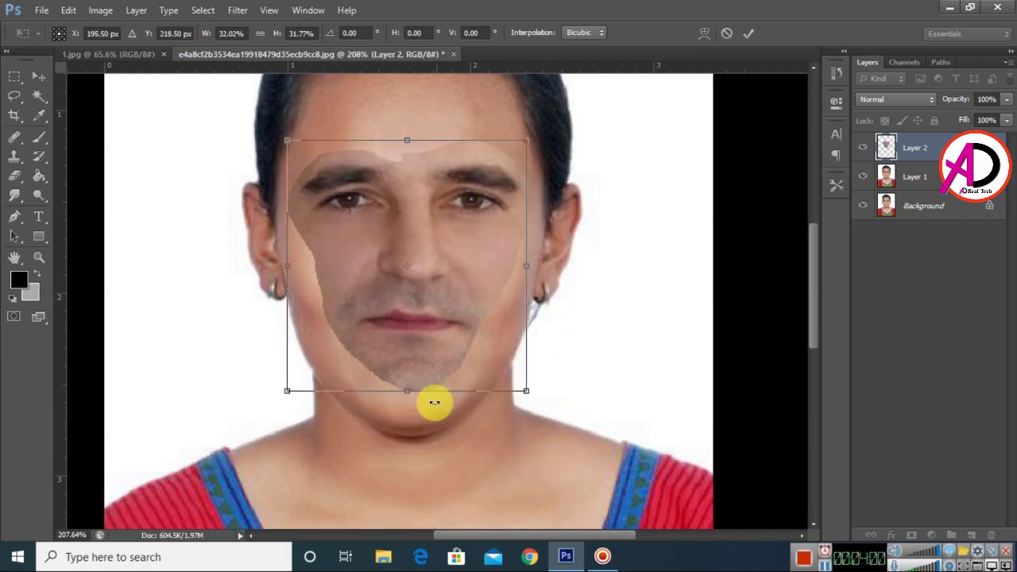
pyautogui.doubleClick(460, 265)
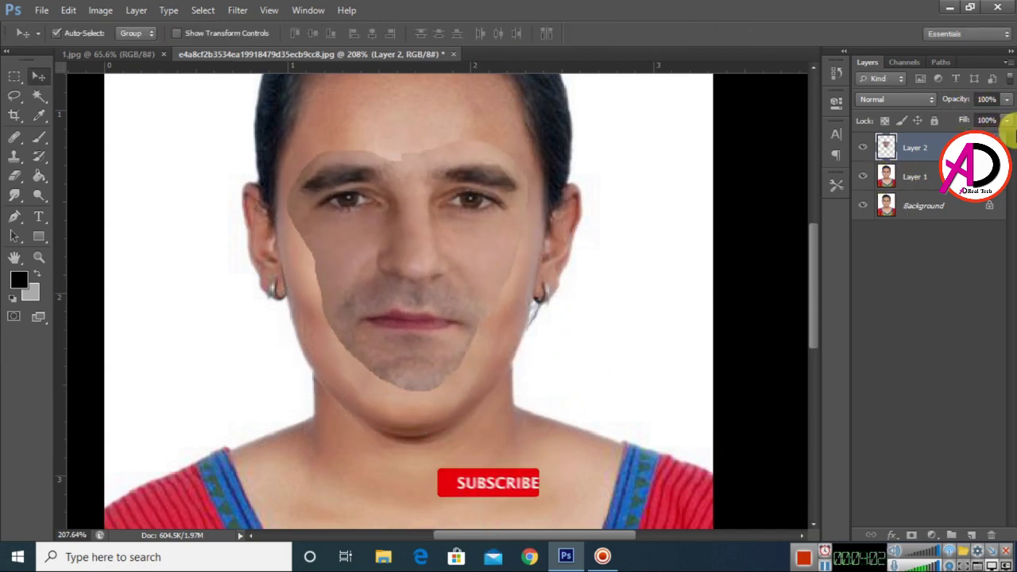
# Step: Lower Layer 2's Fill to about 71% and nudge the face upward to align
pyautogui.click(1006, 120)
pyautogui.moveTo(1003, 133)
pyautogui.mouseDown()
pyautogui.moveTo(948, 141)
pyautogui.moveTo(1003, 141)
pyautogui.moveTo(992, 141)
pyautogui.mouseUp()
pyautogui.moveTo(454, 297); pyautogui.dragTo(452, 268)
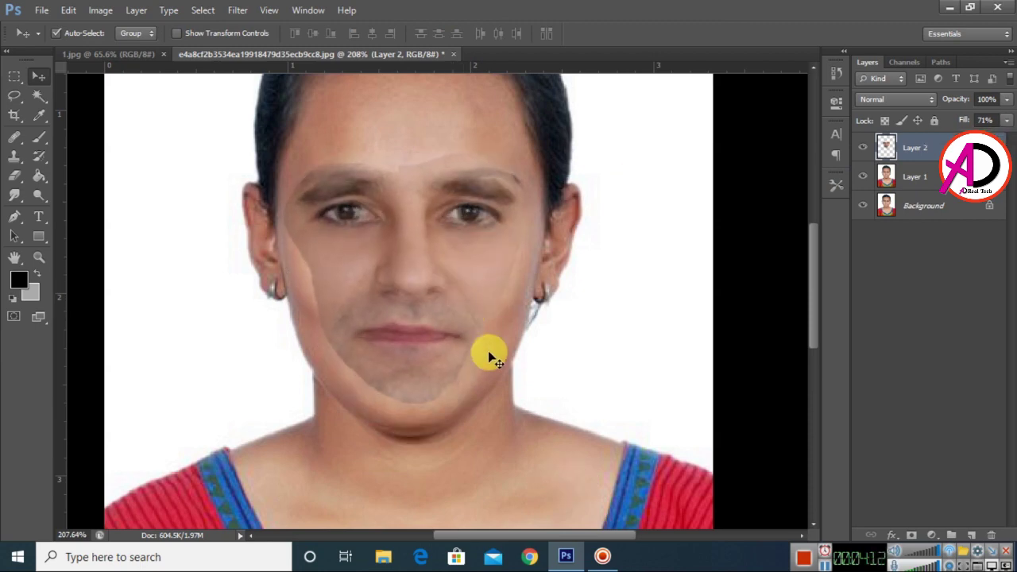
# Step: Stretch the face taller and wider, adjust its top edge, and tilt it slightly to match hers
pyautogui.hotkey('ctrl', 't')
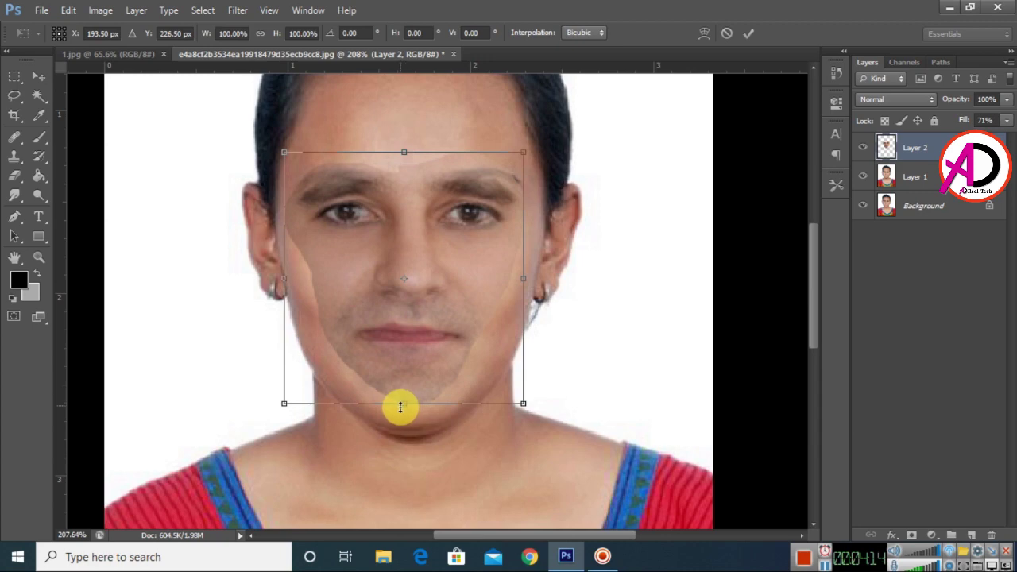
pyautogui.moveTo(400, 407); pyautogui.dragTo(401, 415)
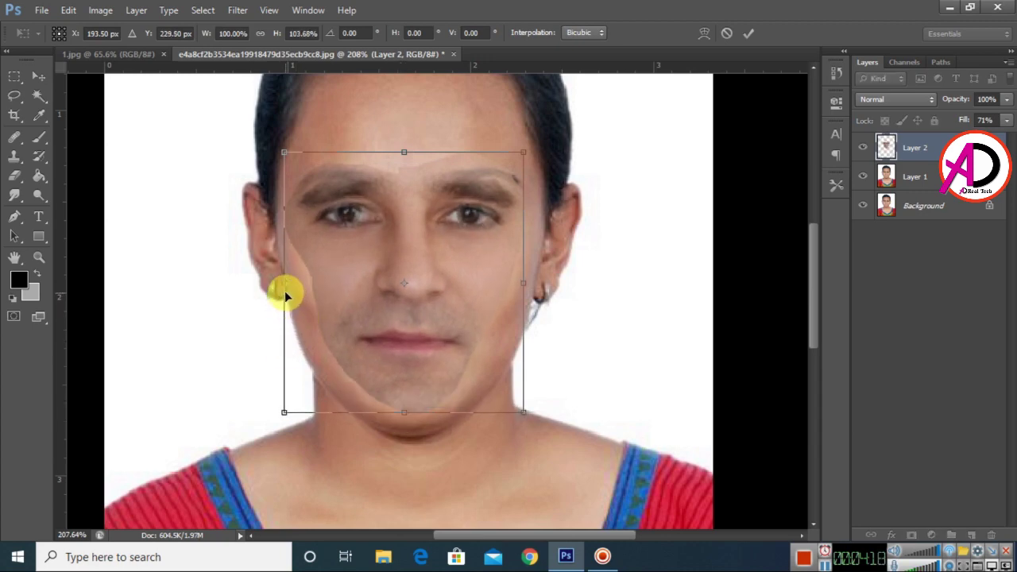
pyautogui.moveTo(285, 280); pyautogui.dragTo(281, 280)
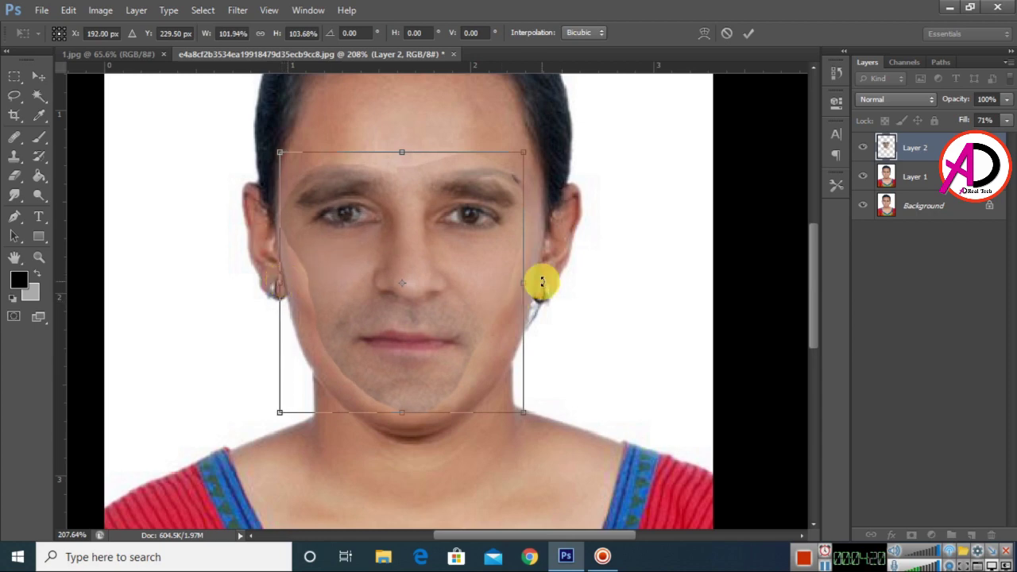
pyautogui.moveTo(523, 281); pyautogui.dragTo(527, 282)
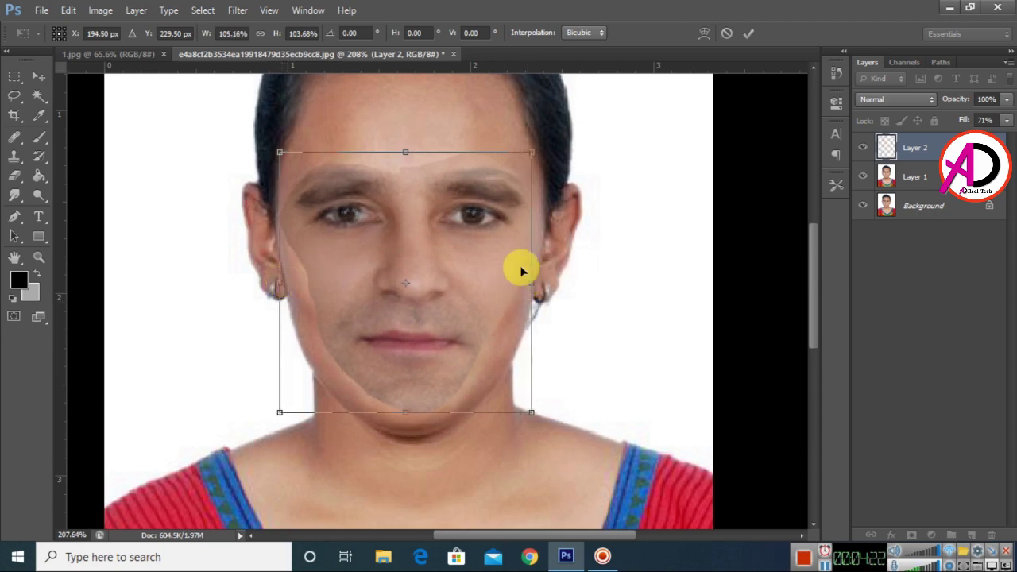
pyautogui.moveTo(527, 155); pyautogui.dragTo(529, 146)
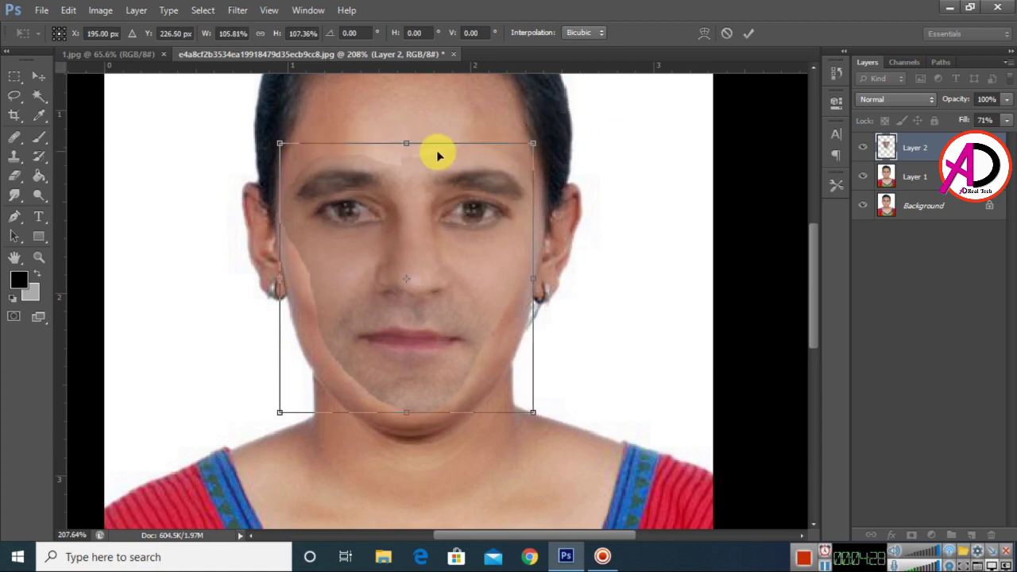
pyautogui.moveTo(406, 146); pyautogui.dragTo(407, 150)
pyautogui.moveTo(456, 129); pyautogui.dragTo(462, 130)
# Step: Commit the transform, toggle Layer 2's visibility to compare, nudge the face, and restore Fill to 100%
pyautogui.press('Return')
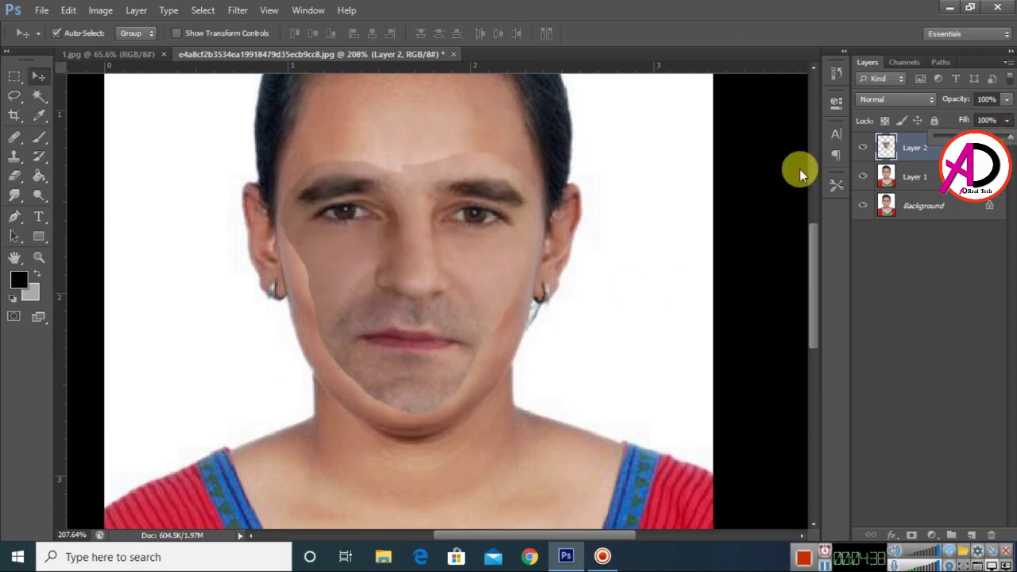
pyautogui.click(863, 148)
pyautogui.click(863, 148)
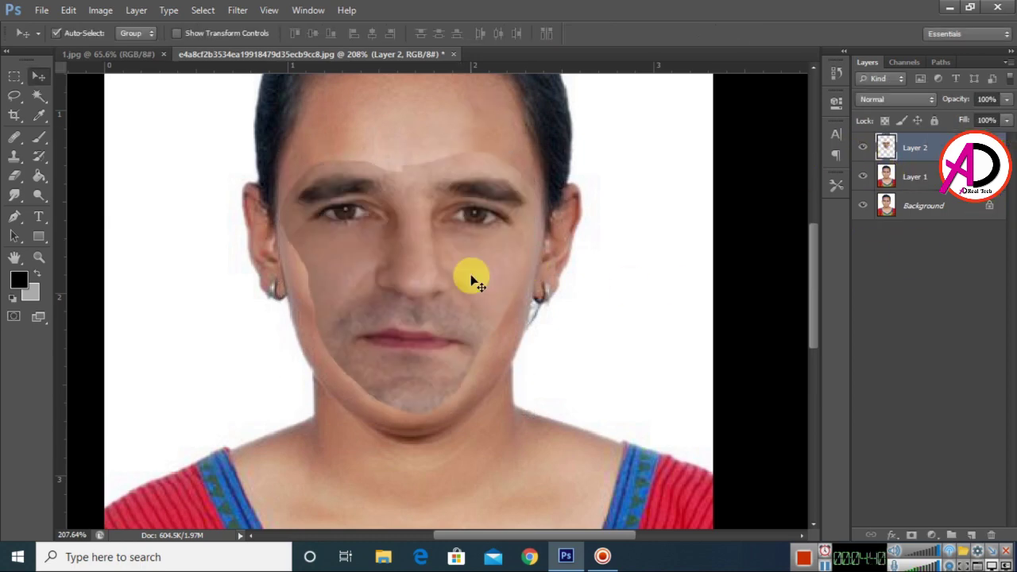
pyautogui.moveTo(450, 258); pyautogui.dragTo(477, 294)
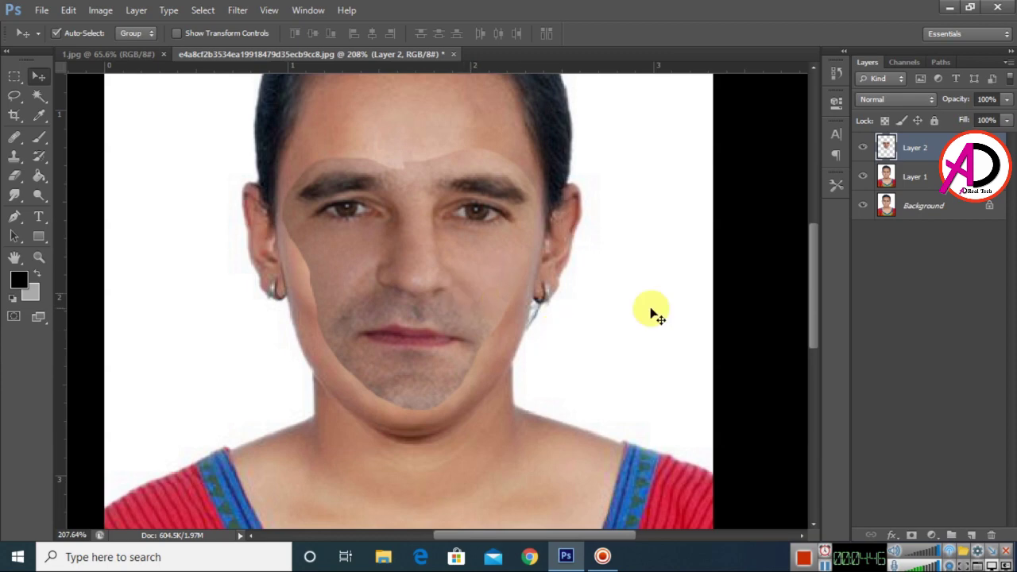
pyautogui.moveTo(885, 176); pyautogui.dragTo(890, 151)
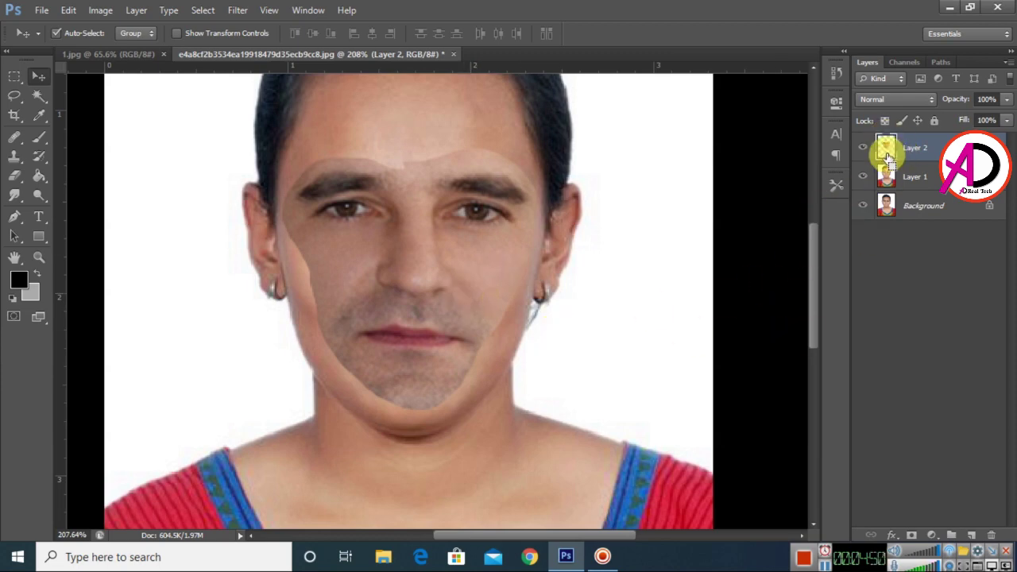
# Step: Load Layer 2's outline as a selection from its thumbnail and invert it with Select > Inverse
pyautogui.moveTo(887, 157); pyautogui.dragTo(939, 143)
pyautogui.keyDown('ctrl'); pyautogui.click(886, 147); pyautogui.keyUp('ctrl')
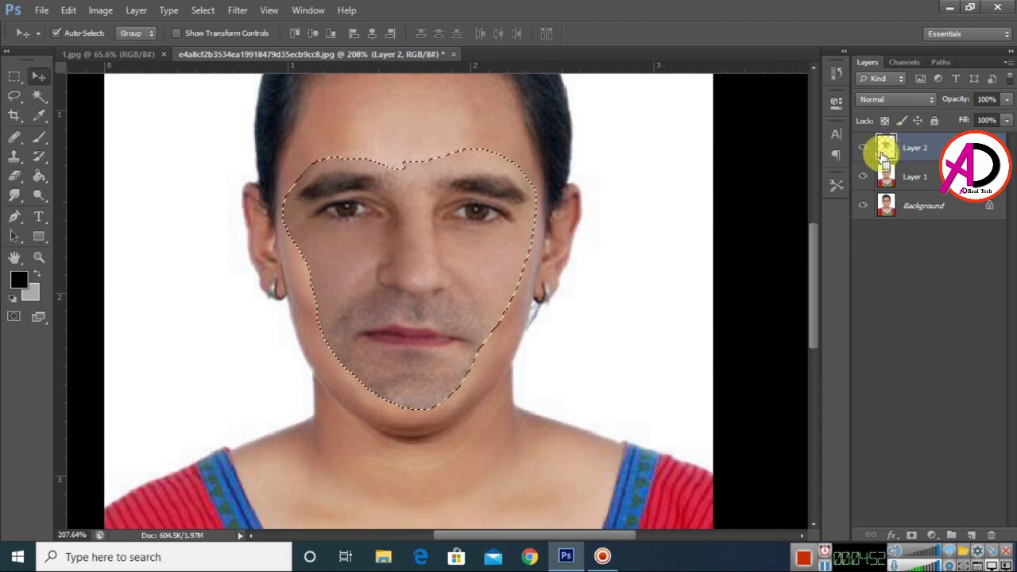
pyautogui.scroll(-2, 395, 285)
pyautogui.scroll(-1, 395, 281)
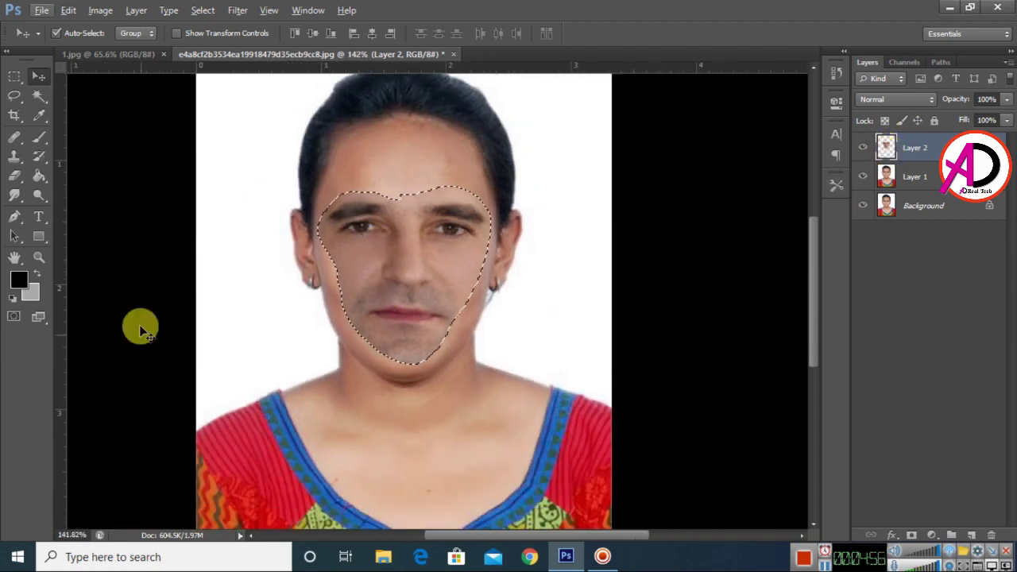
pyautogui.click(203, 10)
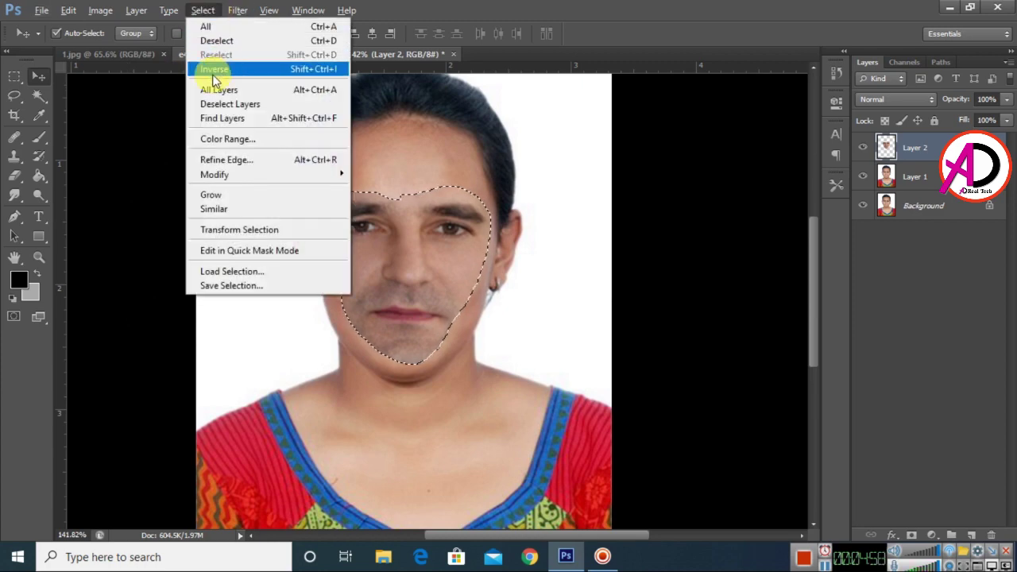
pyautogui.click(214, 73)
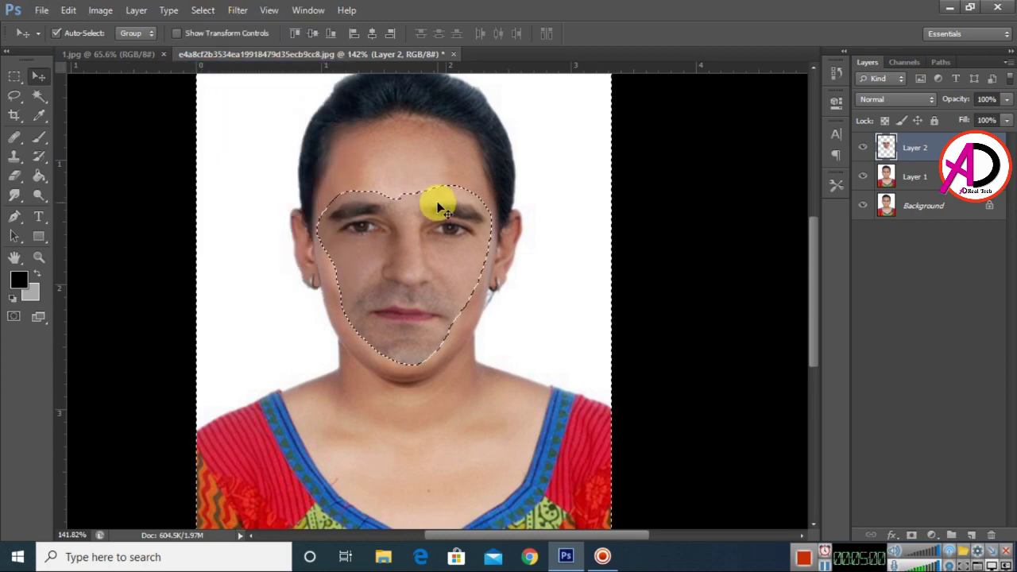
pyautogui.scroll(-2, 495, 345)
pyautogui.scroll(1, 494, 359)
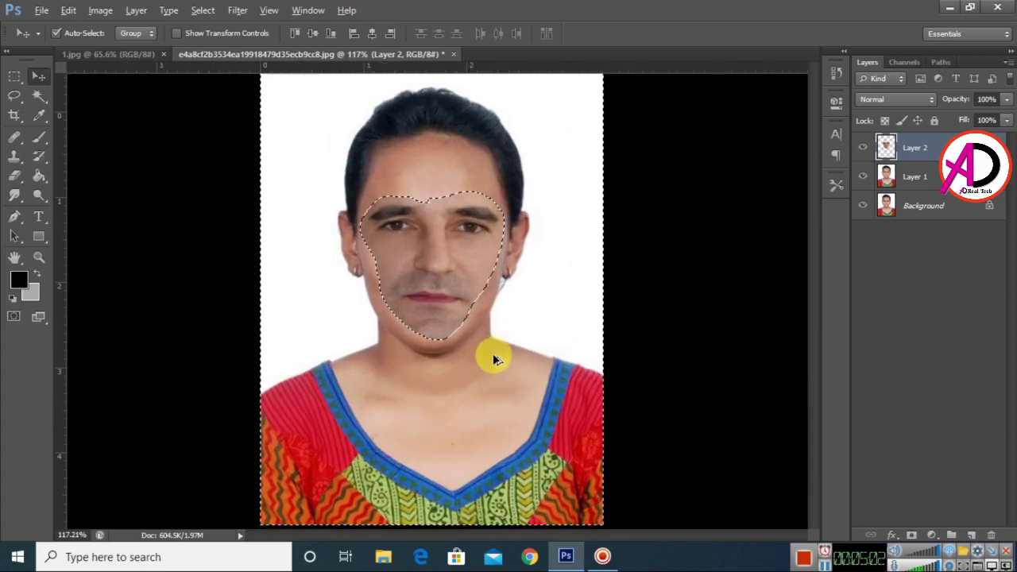
pyautogui.scroll(-2, 494, 359)
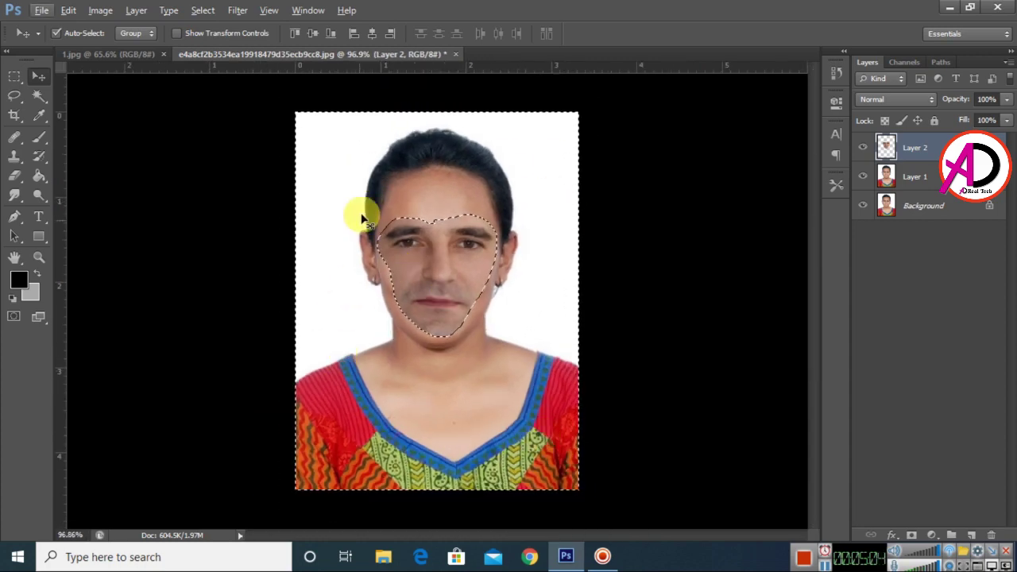
pyautogui.scroll(4, 453, 255)
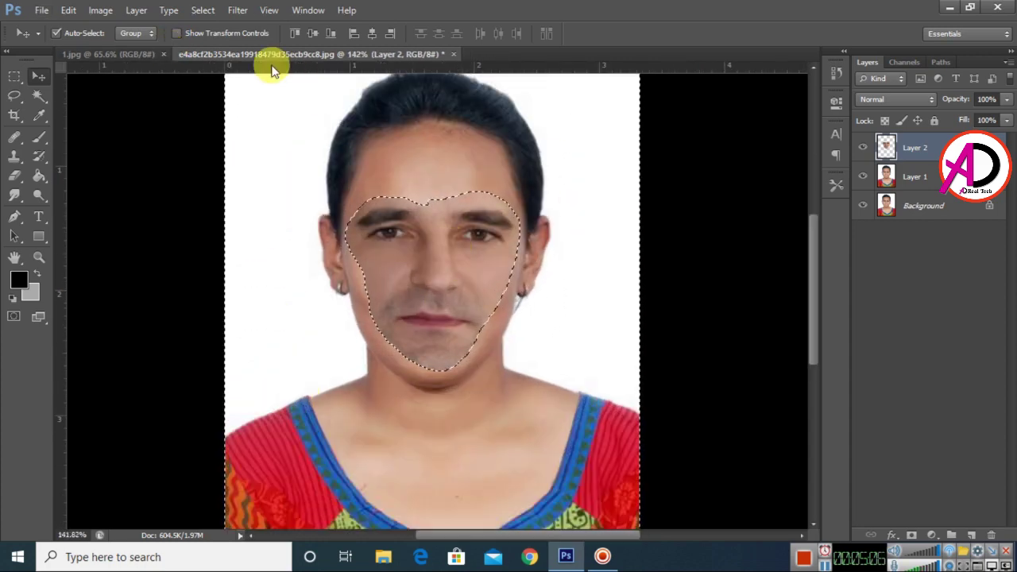
# Step: Expand the selection by 4 pixels via Select > Modify > Expand, then invert it back with Shift+Ctrl+I
pyautogui.click(202, 10)
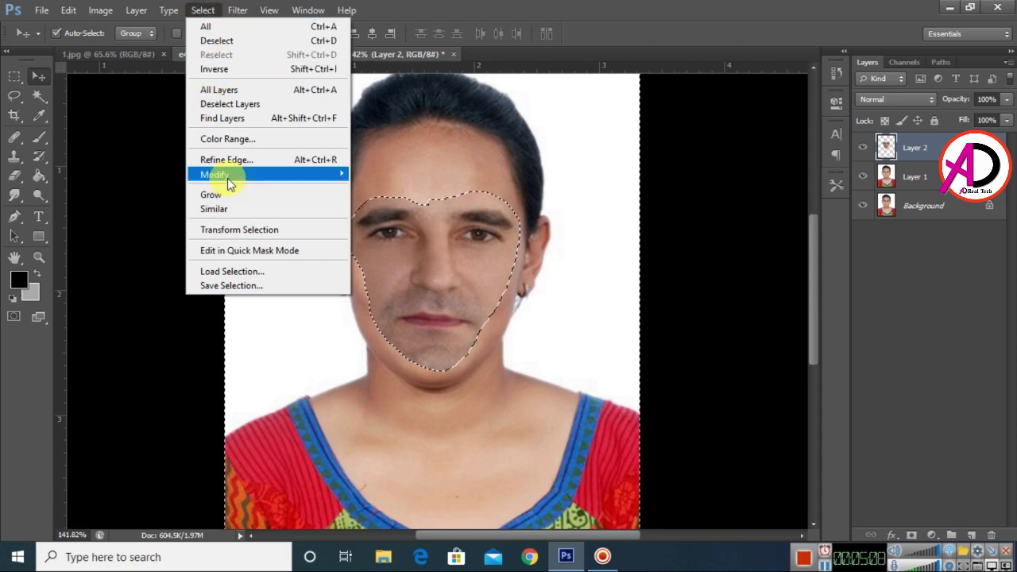
pyautogui.moveTo(227, 178)
pyautogui.click(398, 199)
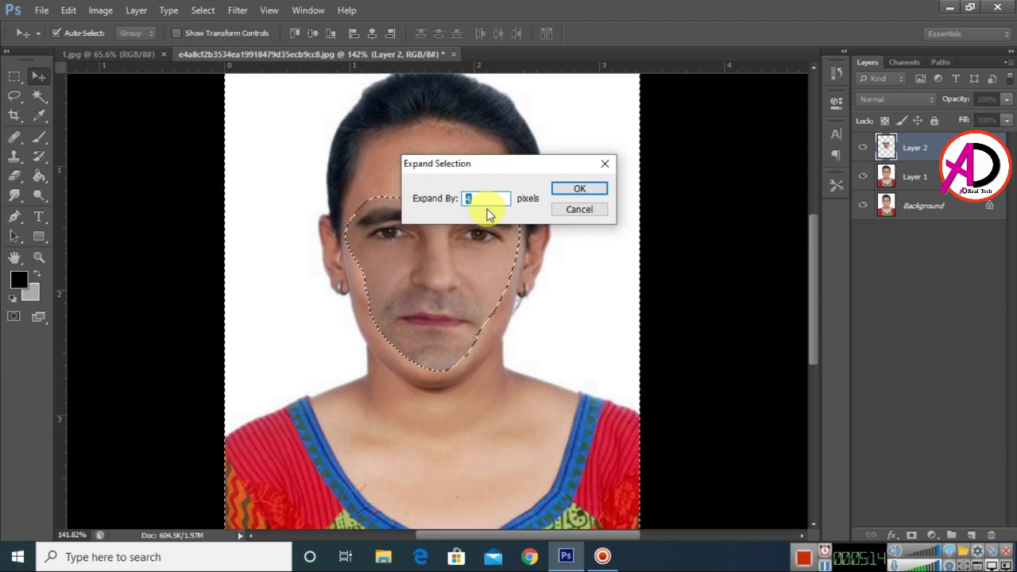
pyautogui.click(483, 202)
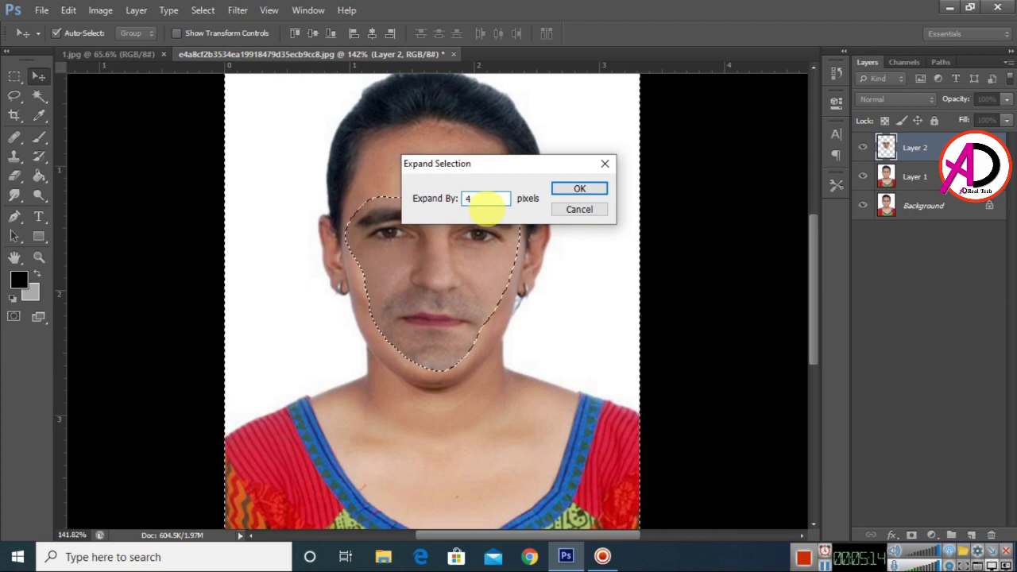
pyautogui.click(577, 194)
pyautogui.scroll(3, 447, 325)
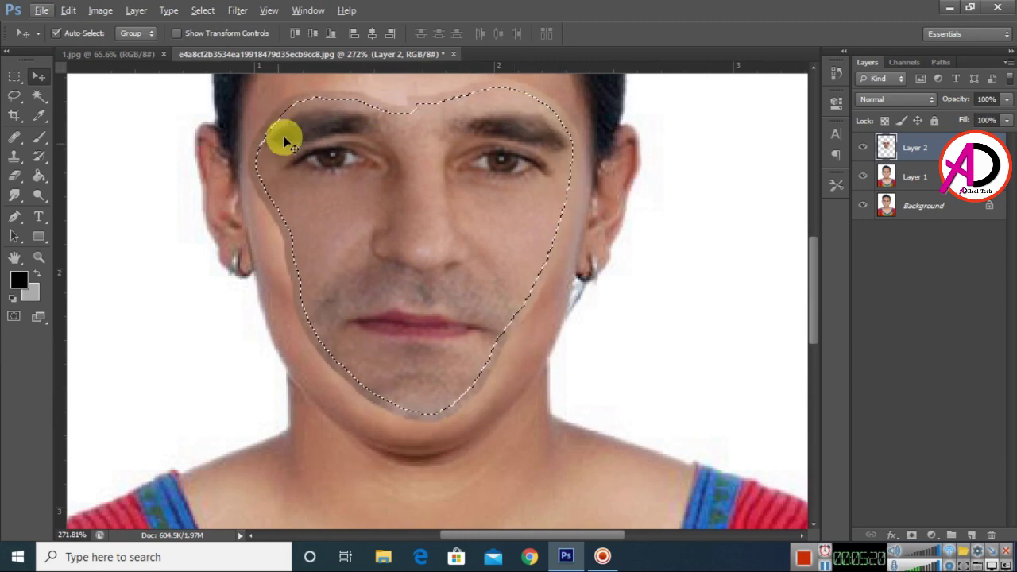
pyautogui.scroll(-5, 529, 266)
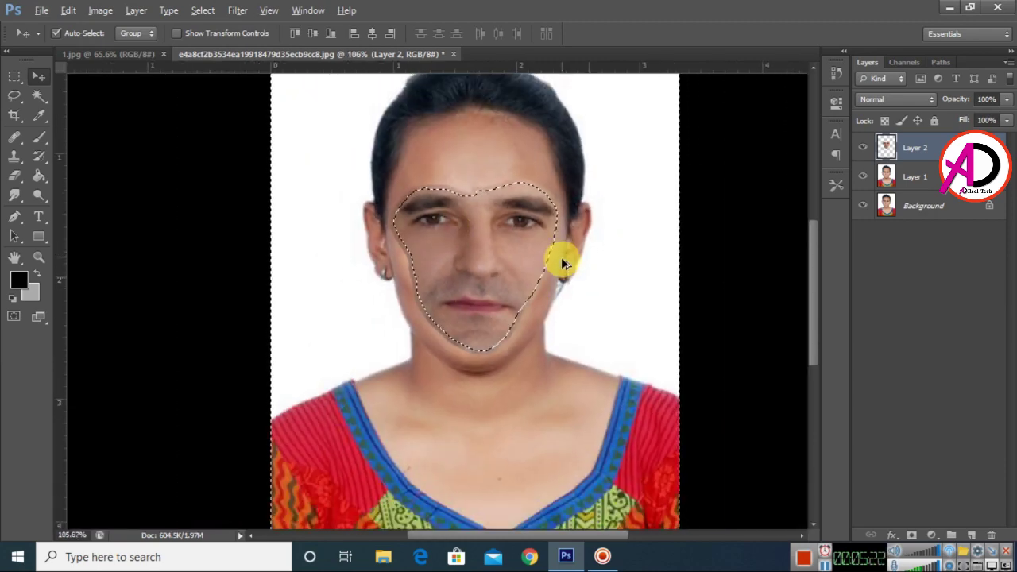
pyautogui.scroll(-3, 562, 263)
pyautogui.scroll(1, 397, 218)
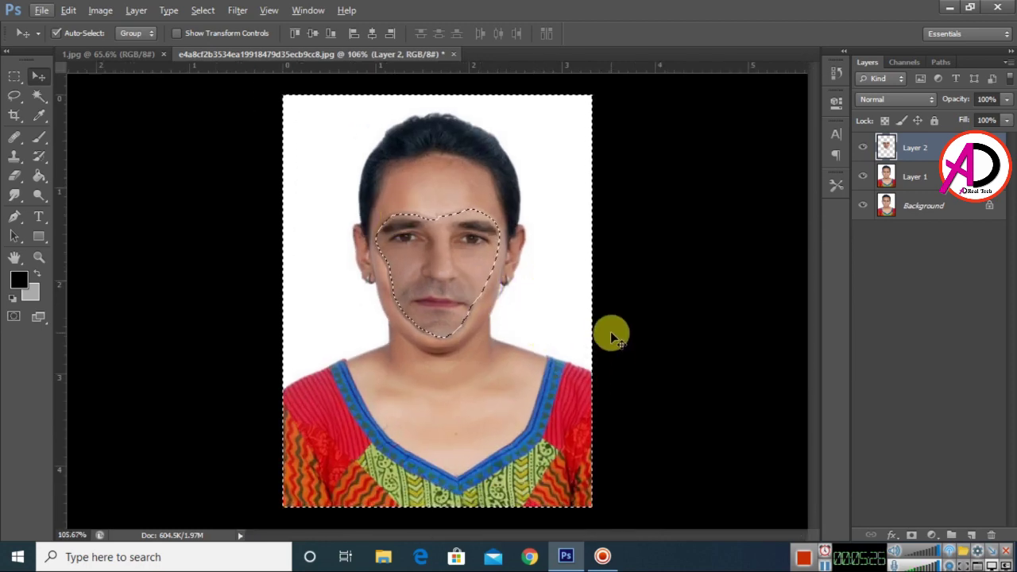
pyautogui.hotkey('ctrl', 'shift', 'i')
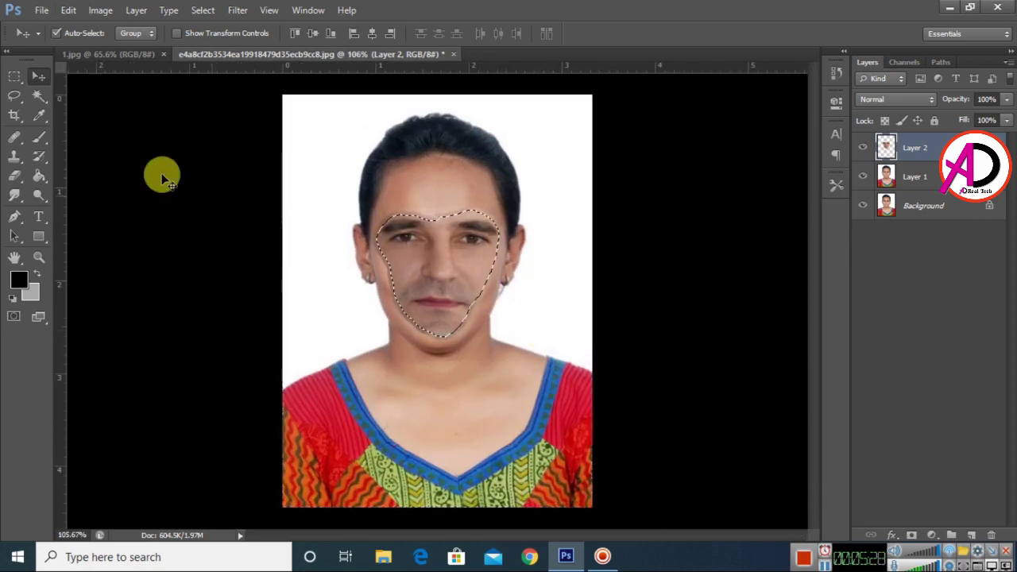
pyautogui.scroll(-2, 449, 329)
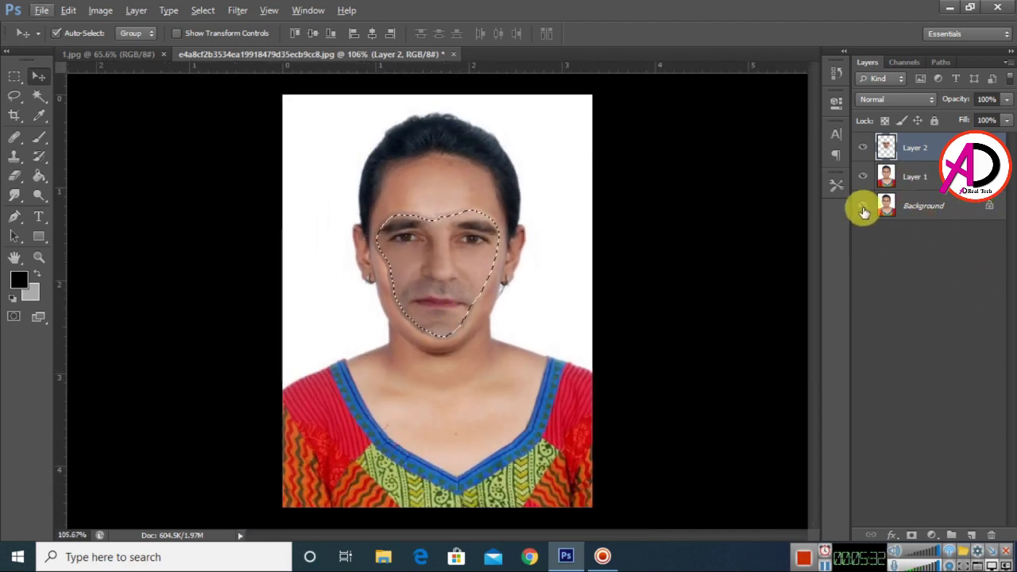
# Step: Hide Layer 2 and delete the selected face area from Layer 1
pyautogui.click(919, 212)
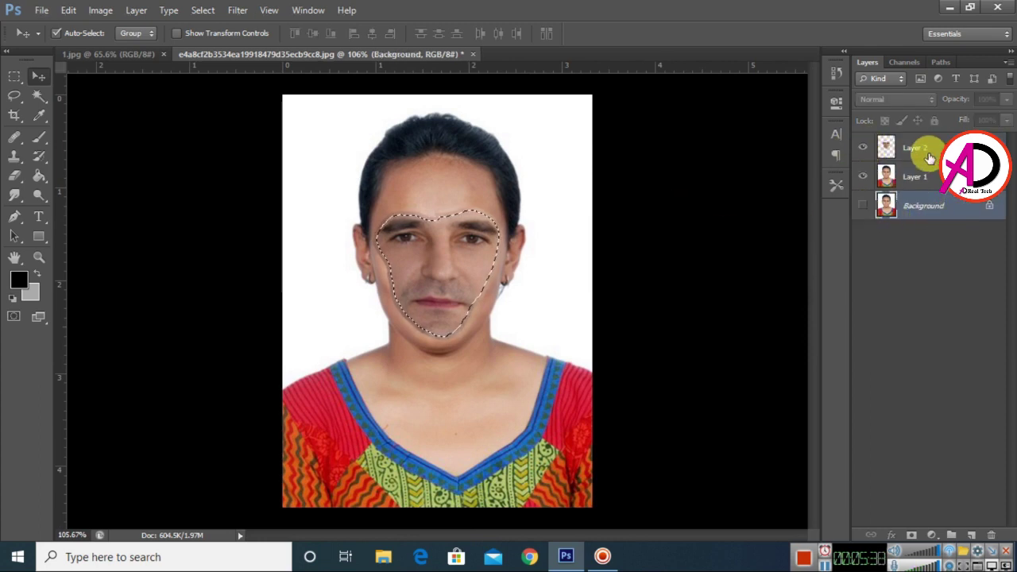
pyautogui.click(862, 150)
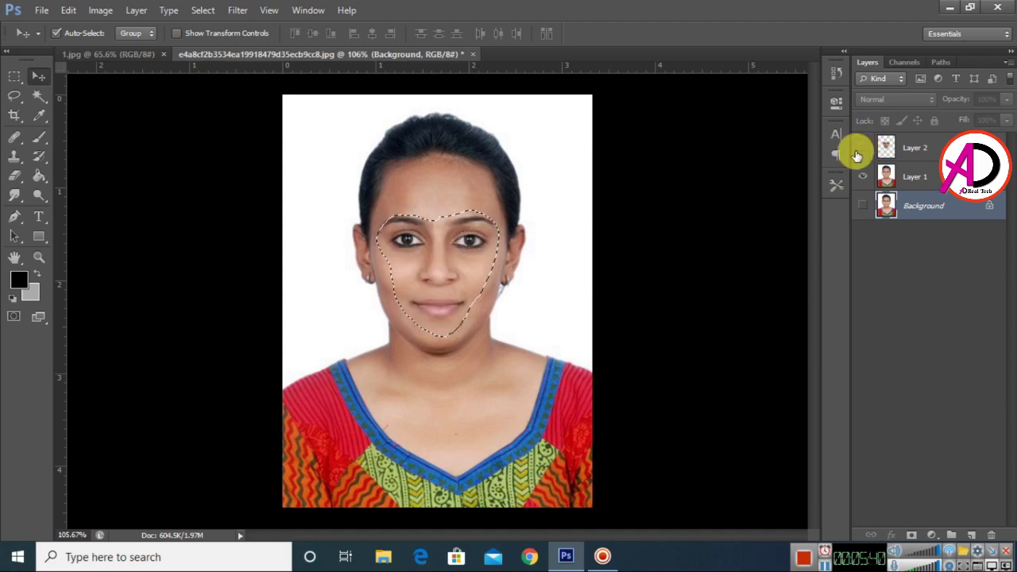
pyautogui.click(907, 178)
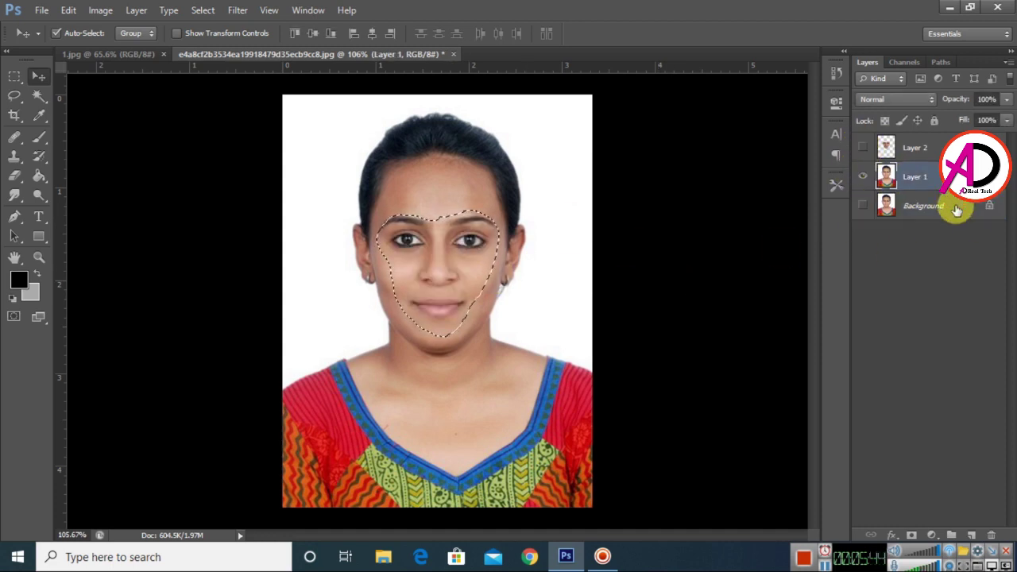
pyautogui.press('Delete')
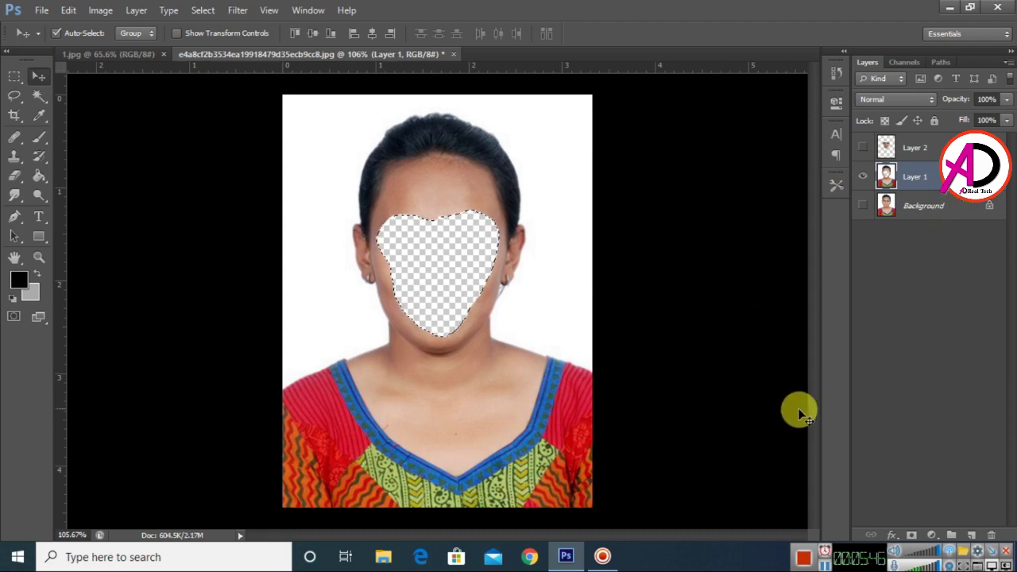
# Step: Show Layer 2 again and select both face layers together
pyautogui.click(862, 148)
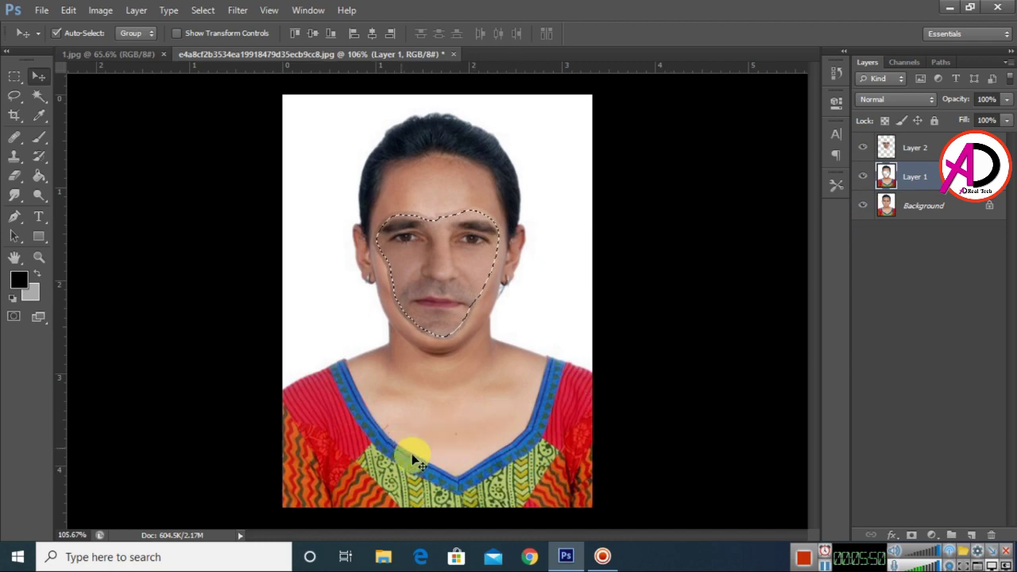
pyautogui.scroll(3, 466, 461)
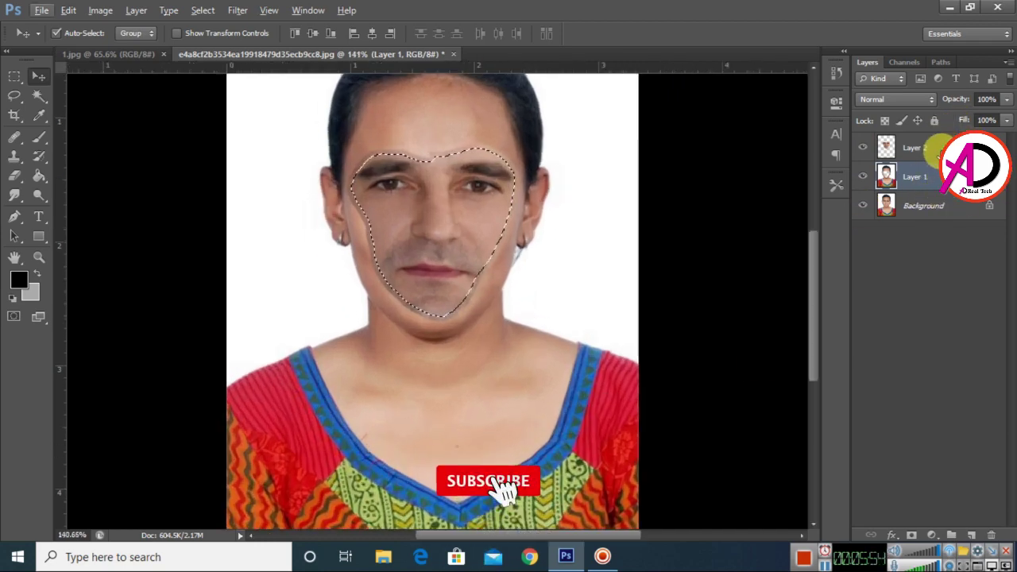
pyautogui.keyDown('ctrl'); pyautogui.click(935, 152); pyautogui.keyUp('ctrl')
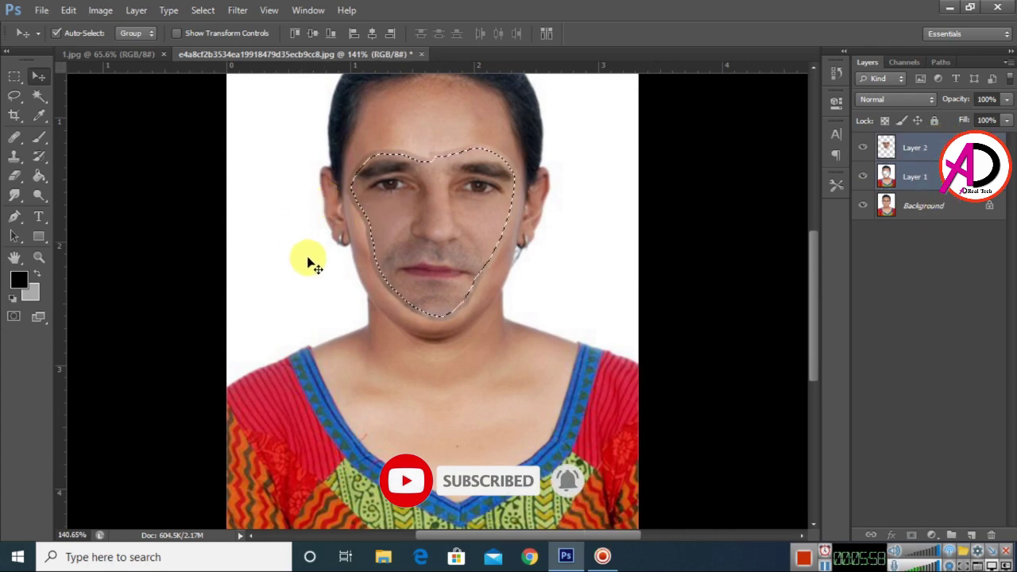
pyautogui.click(68, 10)
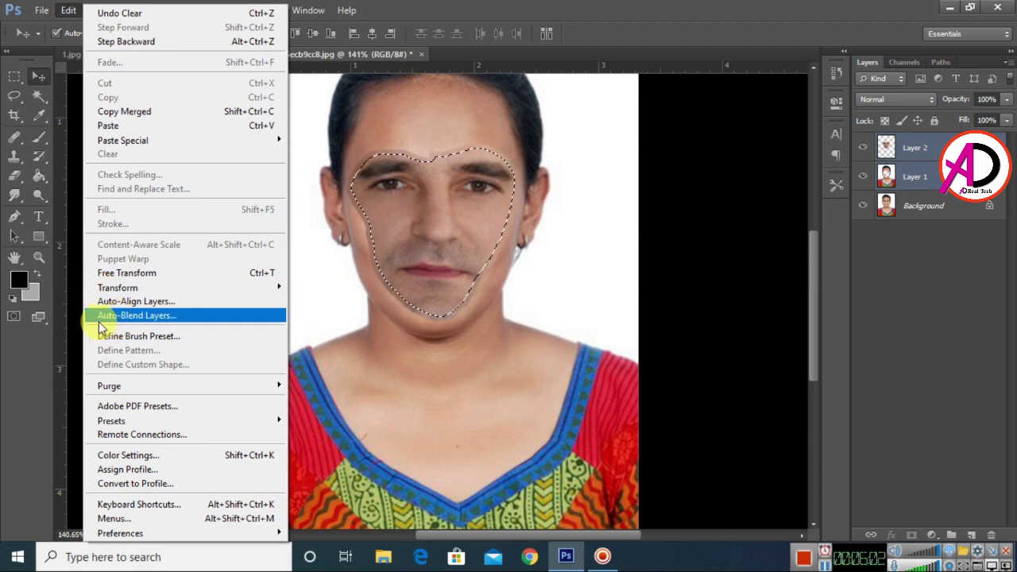
# Step: Auto-blend Layer 1 and Layer 2 using Panorama with Seamless Tones and Colors
pyautogui.click(149, 318)
pyautogui.moveTo(493, 104); pyautogui.dragTo(551, 110)
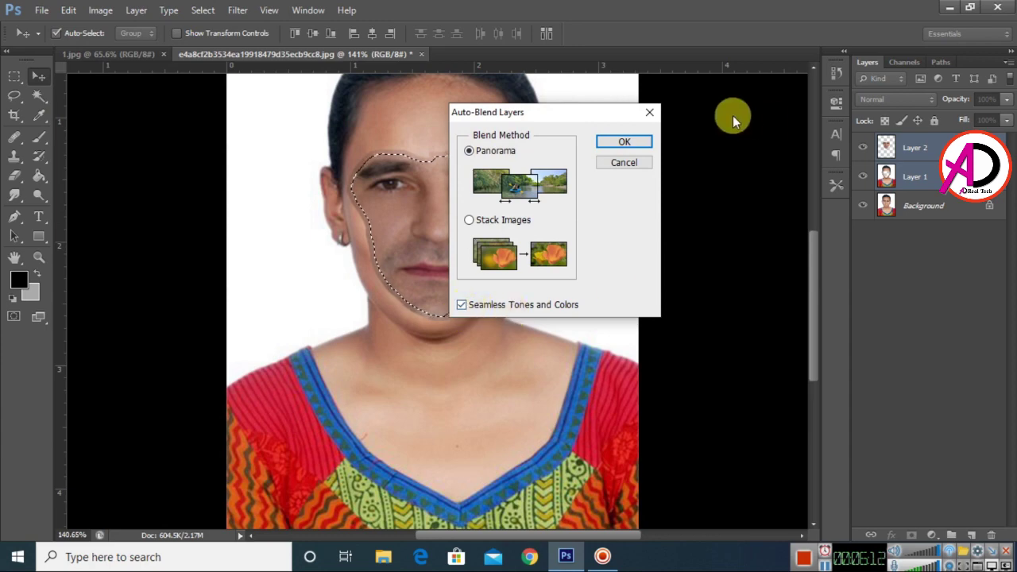
pyautogui.click(623, 143)
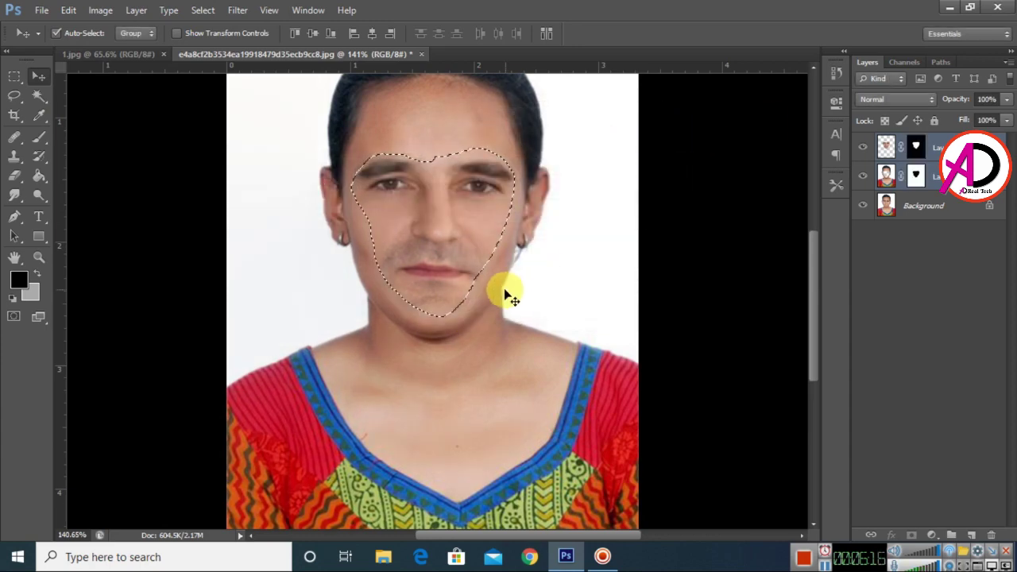
# Step: Deselect the face selection outline
pyautogui.scroll(-3, 505, 292)
pyautogui.scroll(2, 503, 305)
pyautogui.hotkey('ctrl', 'd')
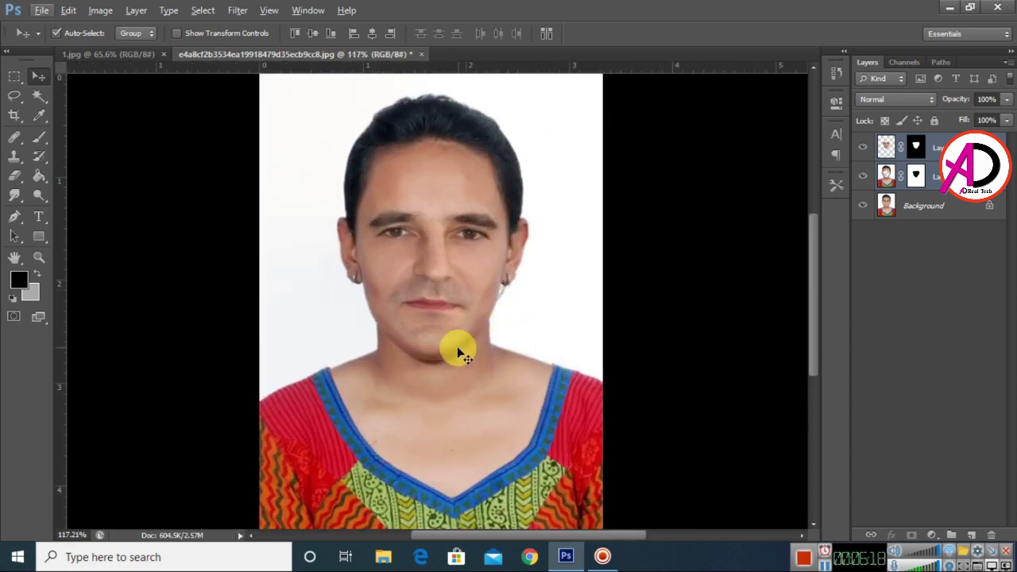
# Step: Zoom in to inspect the blended face, then fit the whole portrait on screen
pyautogui.scroll(-2, 461, 336)
pyautogui.scroll(3, 461, 336)
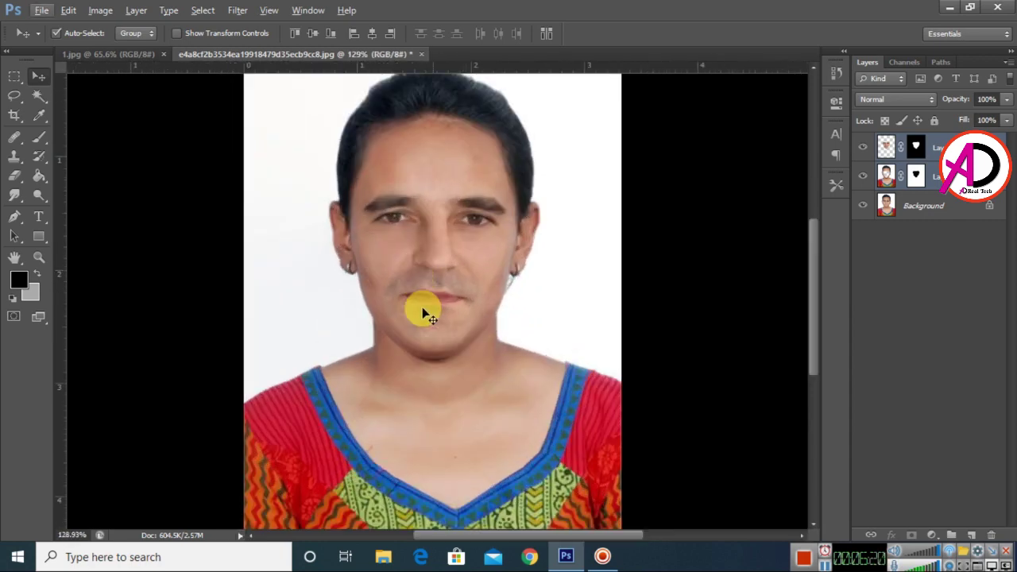
pyautogui.scroll(2, 464, 294)
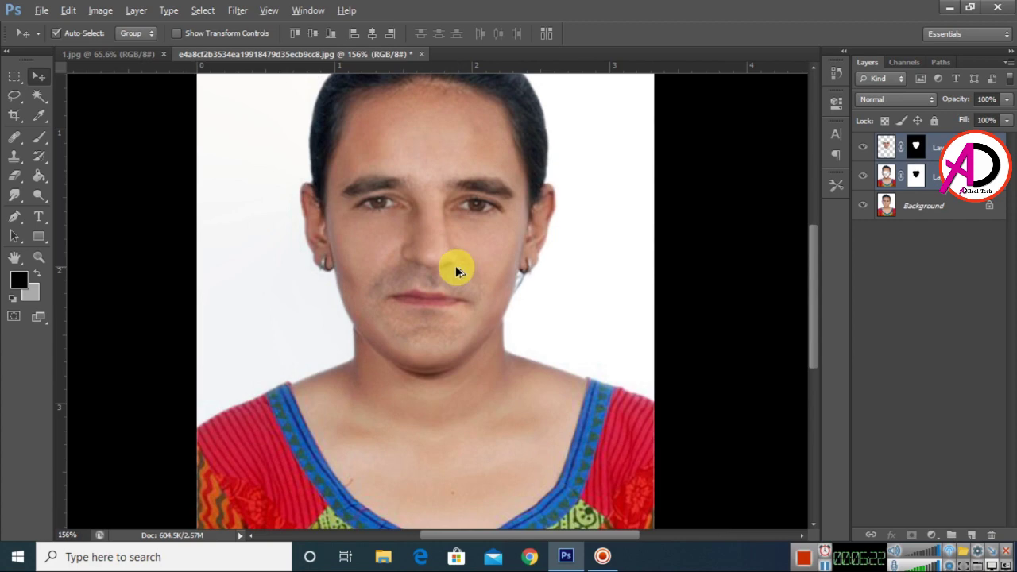
pyautogui.scroll(-2, 438, 269)
pyautogui.scroll(2, 437, 269)
pyautogui.scroll(-3, 438, 269)
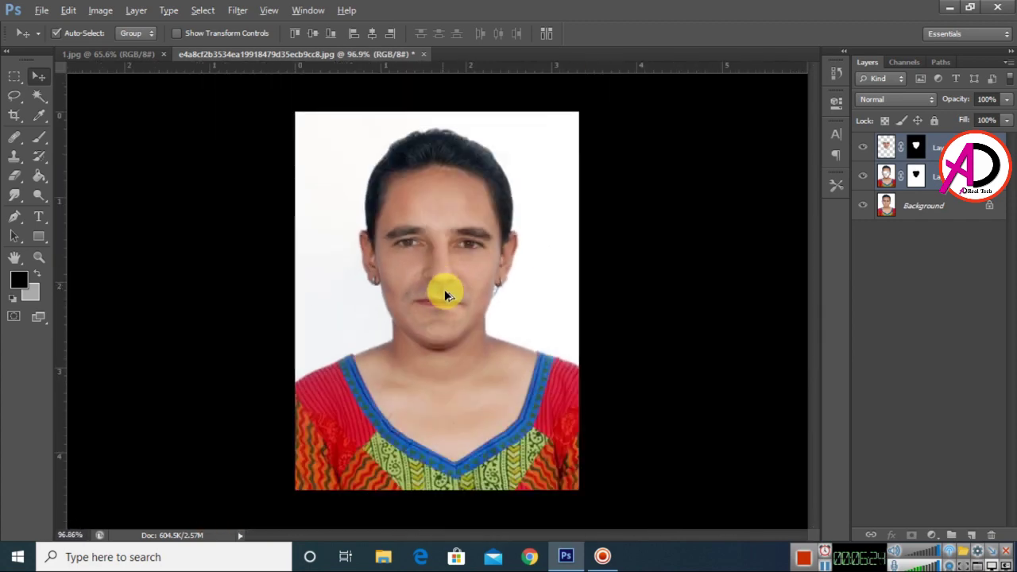
pyautogui.scroll(3, 446, 290)
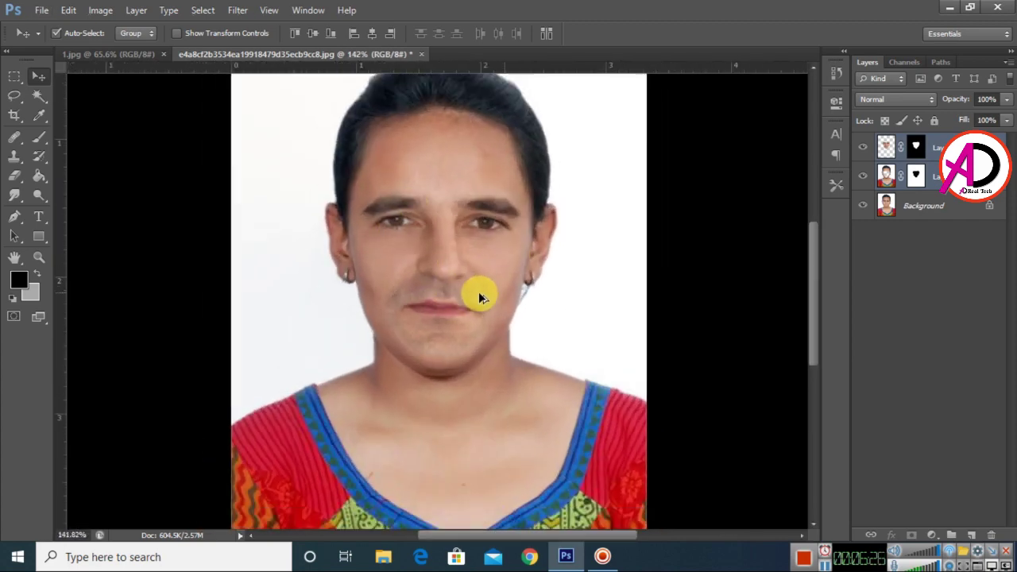
pyautogui.scroll(-4, 478, 298)
pyautogui.scroll(2, 473, 296)
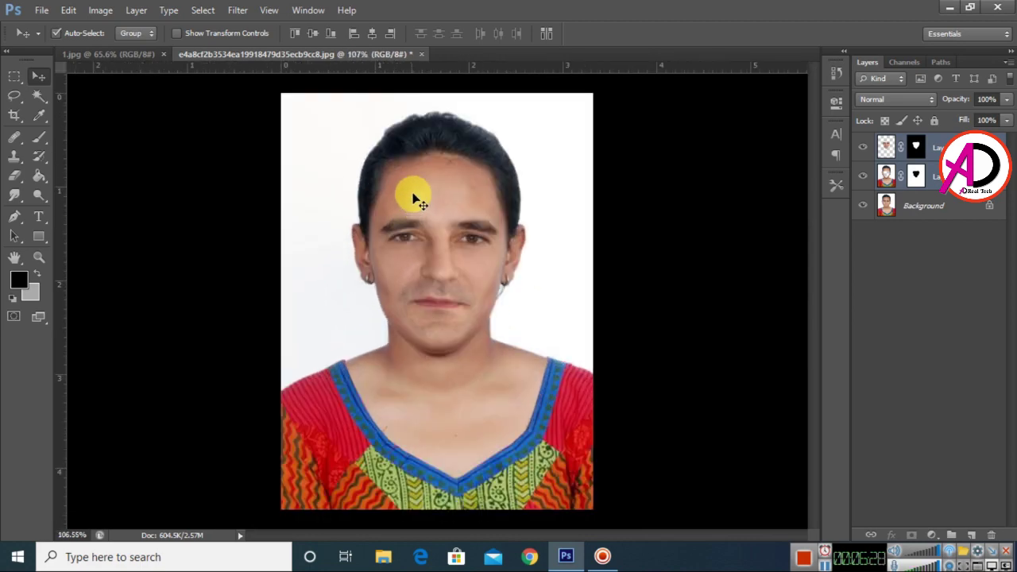
pyautogui.scroll(2, 418, 200)
pyautogui.scroll(1, 455, 372)
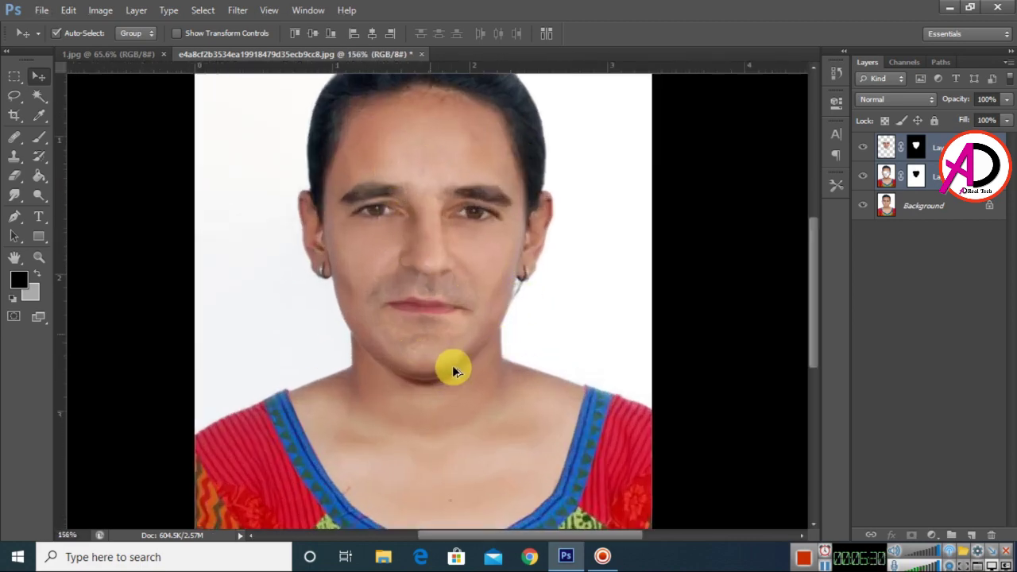
pyautogui.scroll(2, 453, 372)
pyautogui.scroll(-1, 455, 290)
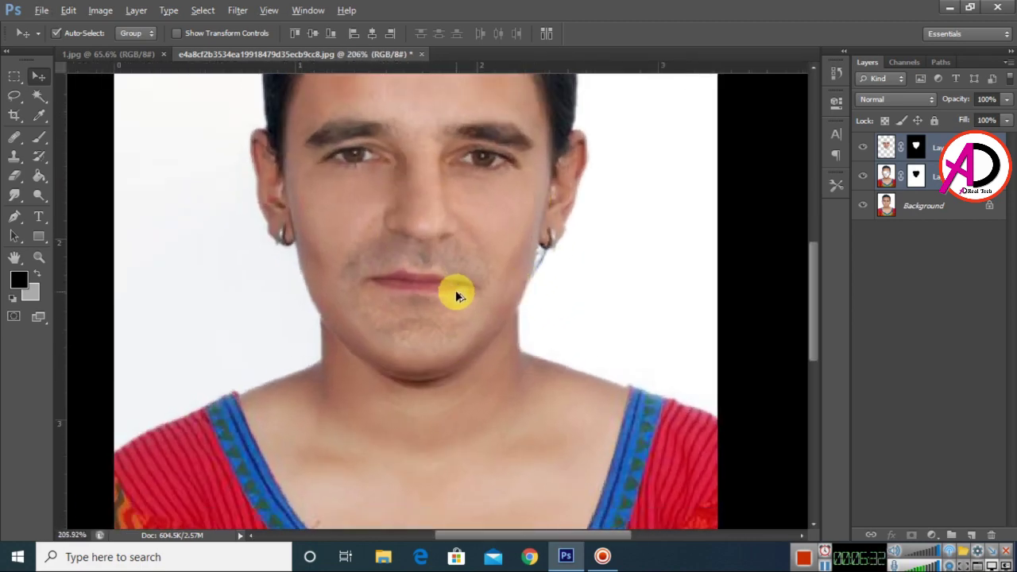
pyautogui.hotkey('ctrl', '0')
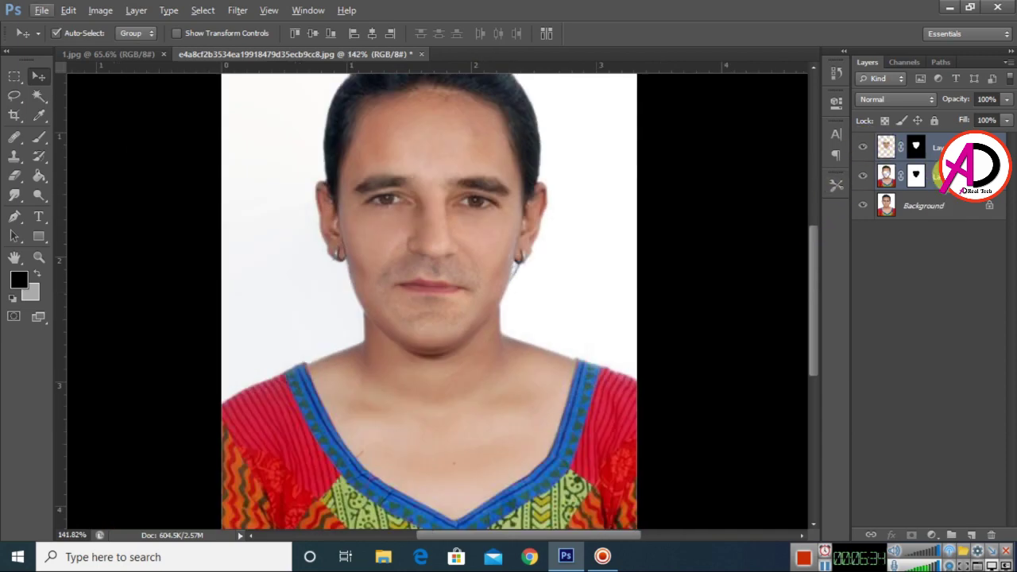
# Step: Merge the two blended face layers into a single layer with Ctrl+E
pyautogui.hotkey('ctrl', 'e')
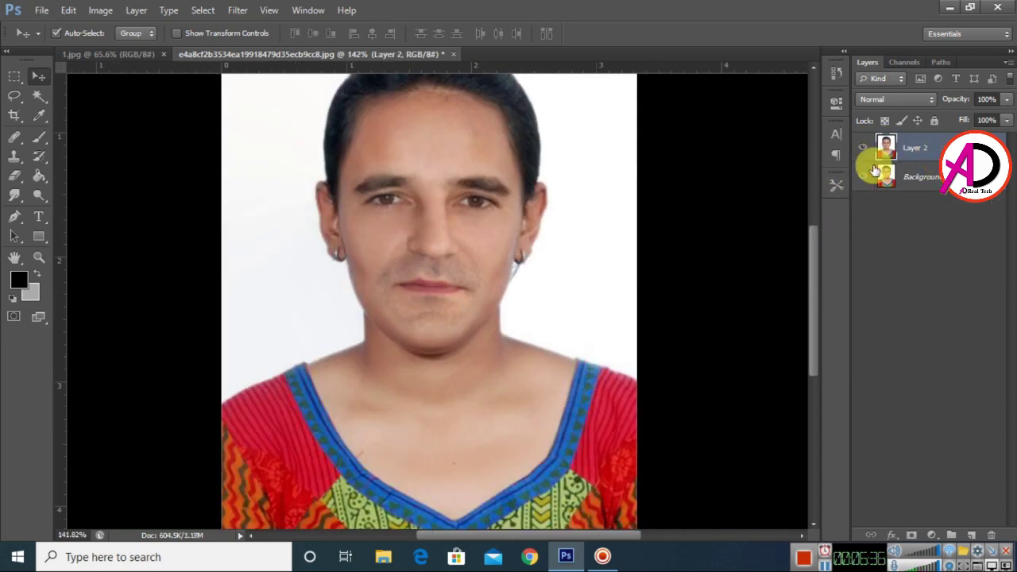
pyautogui.scroll(1, 489, 330)
pyautogui.scroll(-1, 488, 327)
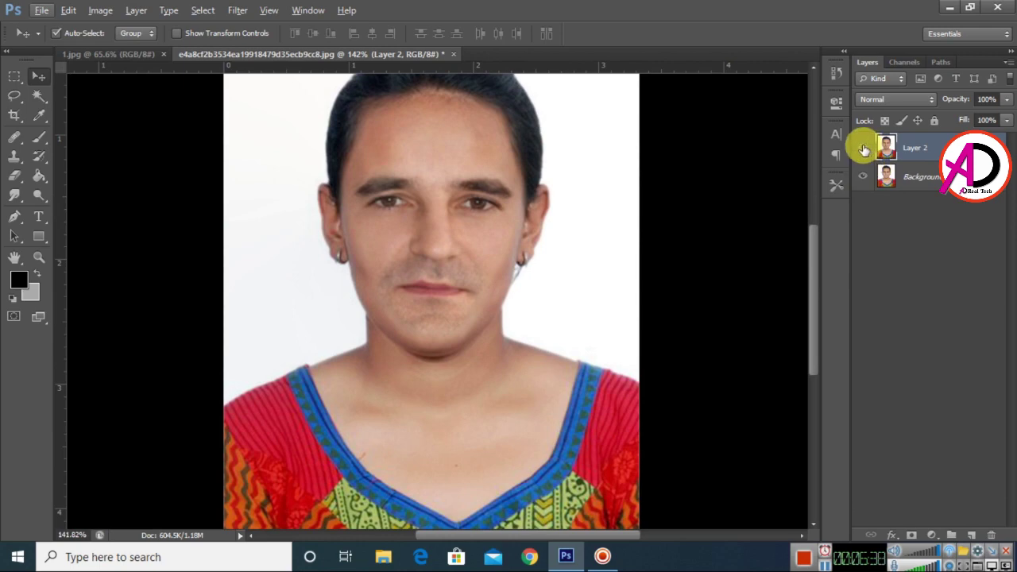
# Step: Toggle the merged layer's visibility to compare the original and the face swap
pyautogui.click(862, 147)
pyautogui.click(863, 148)
pyautogui.click(863, 148)
pyautogui.click(862, 147)
pyautogui.click(863, 148)
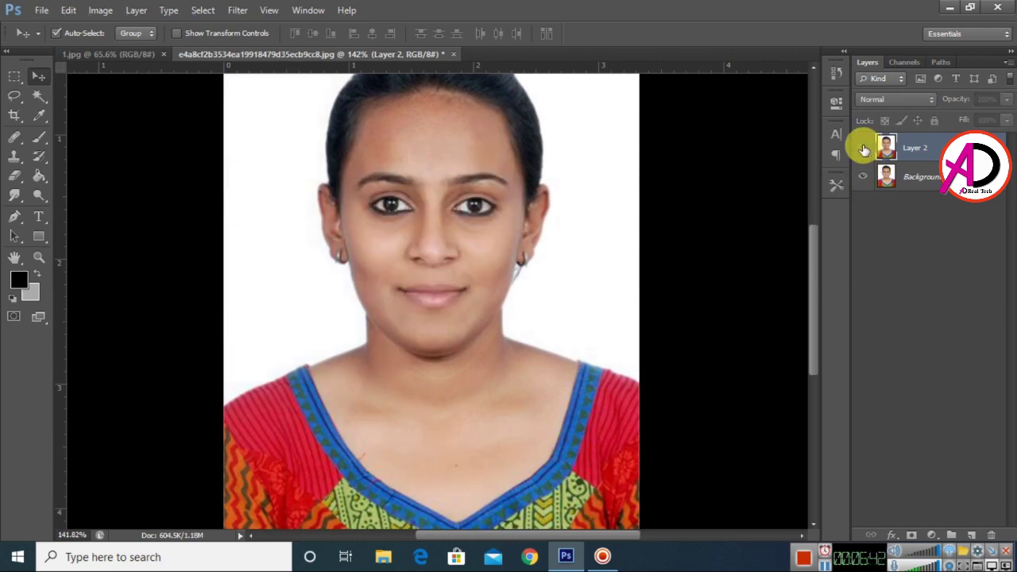
pyautogui.click(863, 148)
pyautogui.click(863, 148)
pyautogui.click(862, 147)
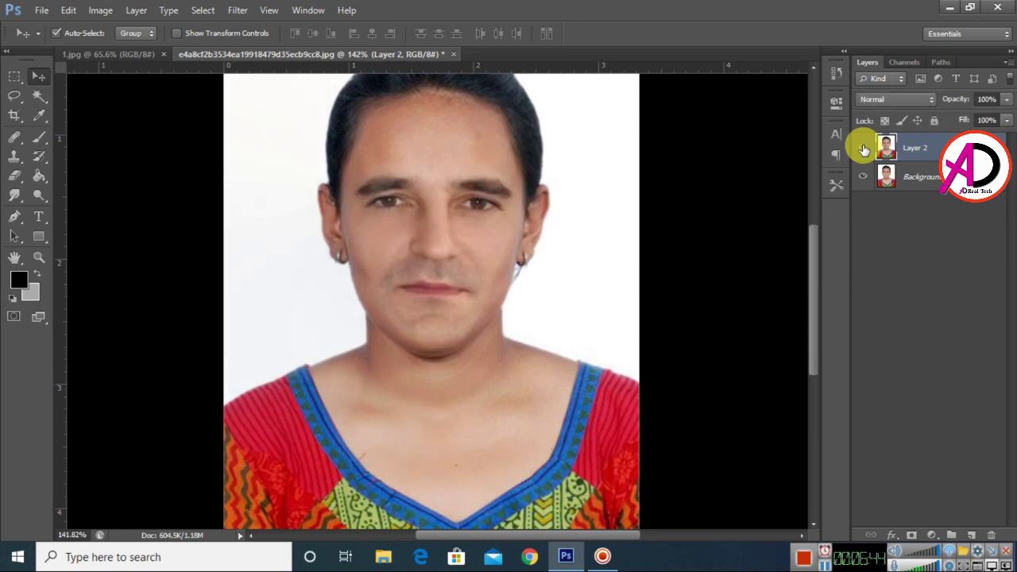
# Step: Zoom in and out to inspect the finished face swap
pyautogui.scroll(-3, 537, 366)
pyautogui.scroll(1, 545, 370)
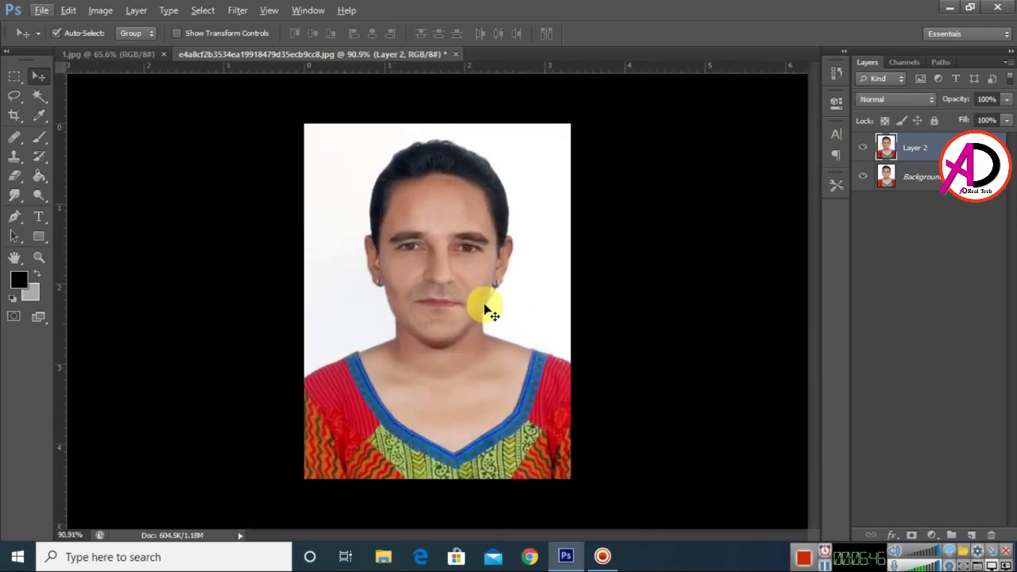
pyautogui.scroll(1, 489, 314)
pyautogui.scroll(-2, 445, 326)
pyautogui.scroll(1, 489, 355)
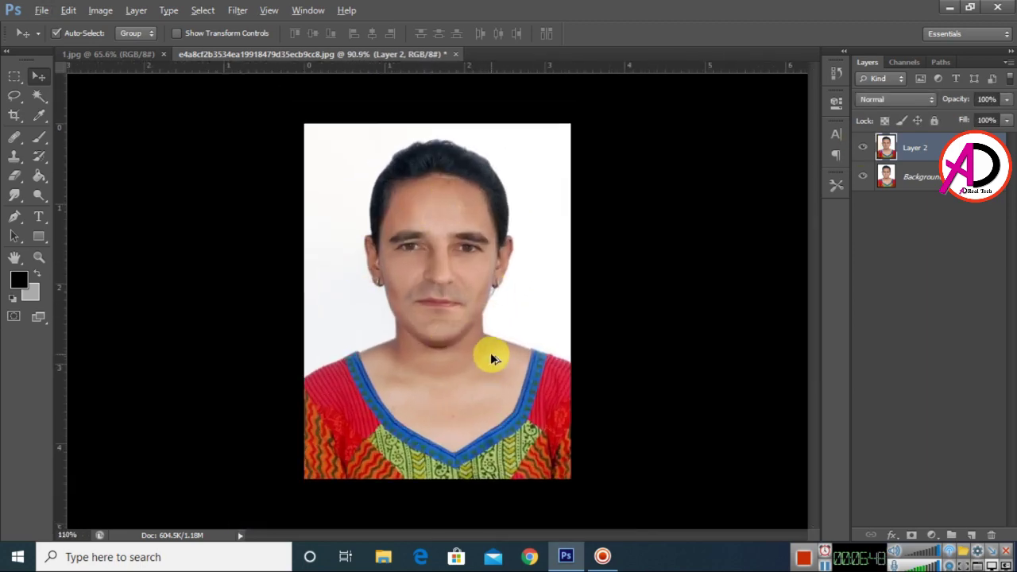
pyautogui.scroll(1, 447, 188)
pyautogui.scroll(-1, 497, 318)
pyautogui.scroll(-3, 521, 332)
pyautogui.scroll(3, 525, 333)
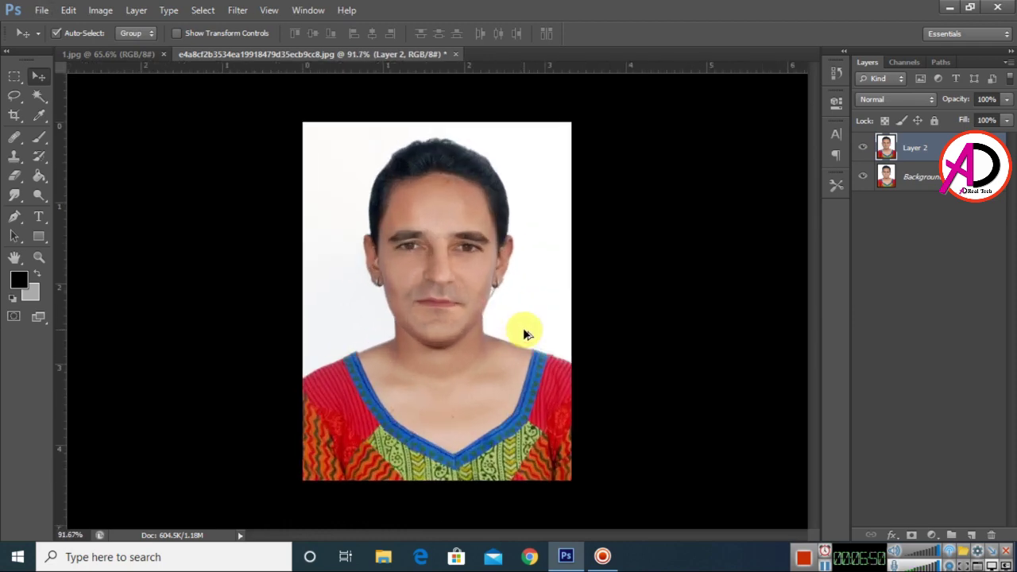
pyautogui.scroll(1, 522, 334)
pyautogui.scroll(-4, 516, 334)
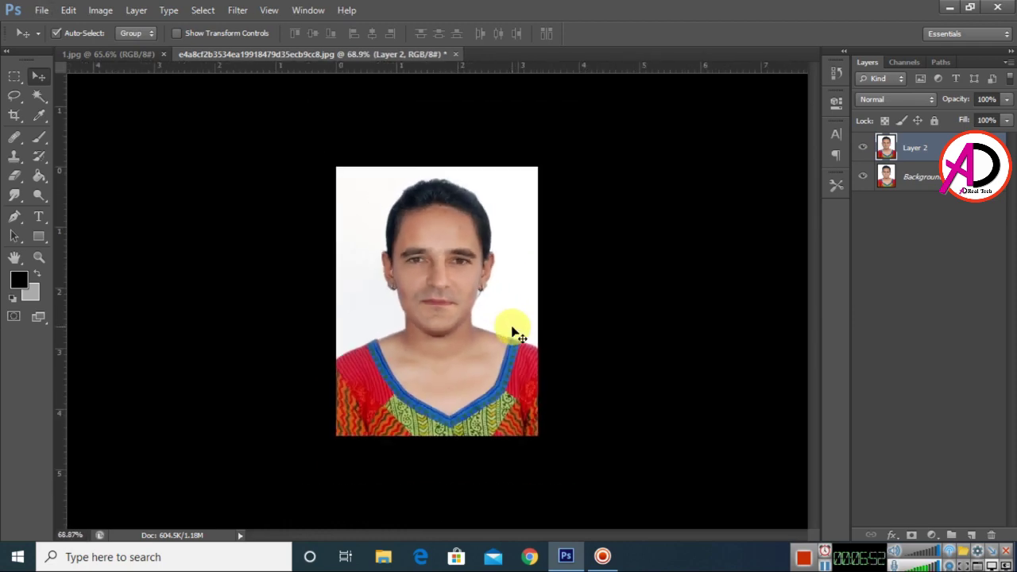